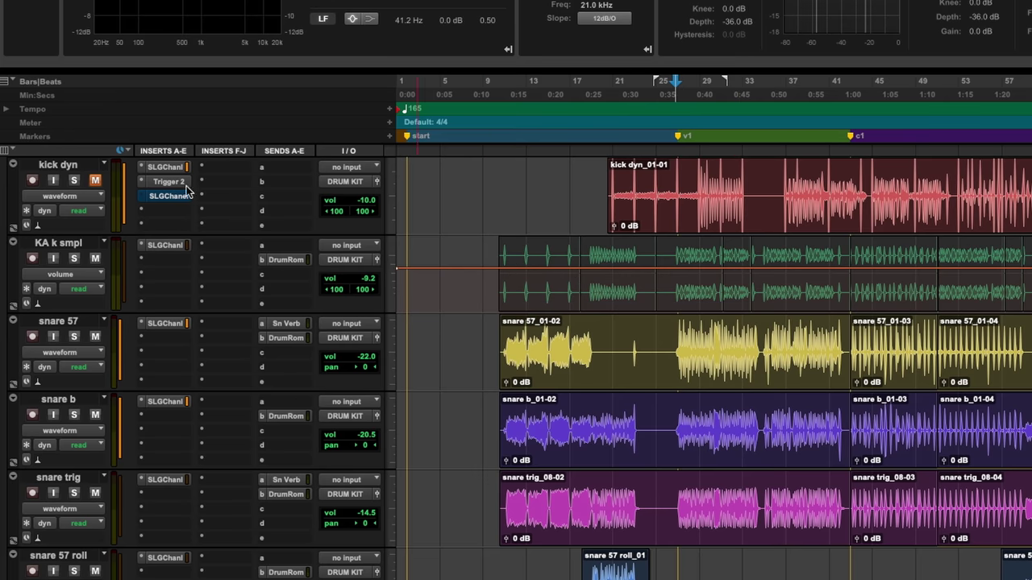
- Unmute and solo kick dyn, start playback, and open its SSL G-Channel plug-in
click(97, 181)
click(166, 168)
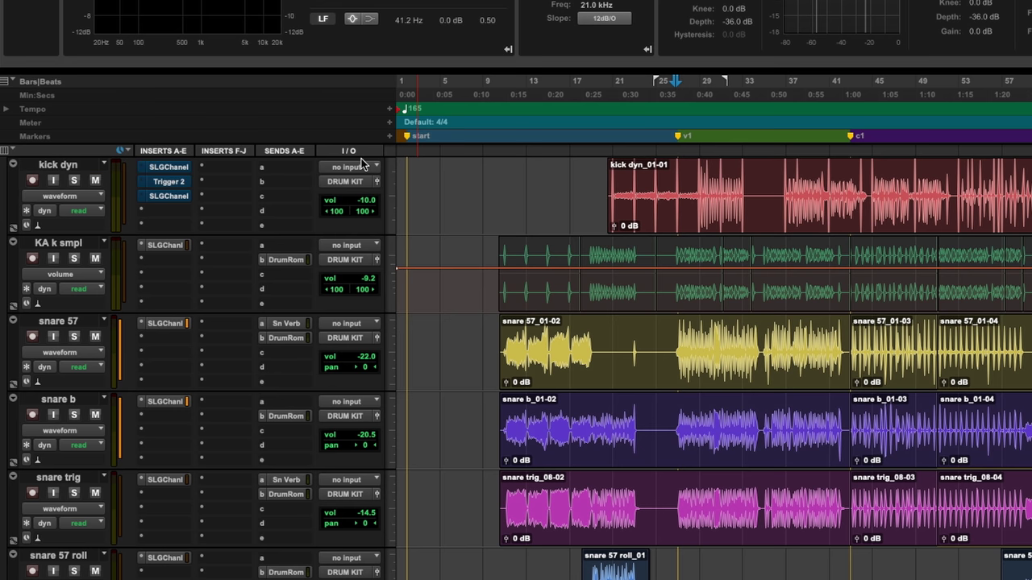
click(530, 161)
key(shift+s)
key(space)
drag(335, 211, 309, 214)
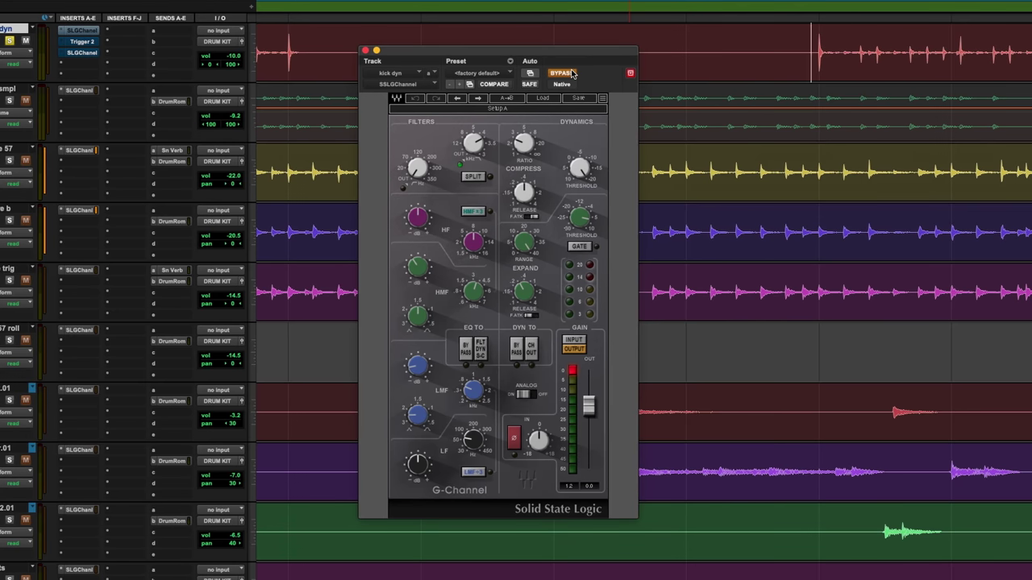
- Play the kick and re-enable its SSL G-Channel after bypassing, moving the window aside
key(space)
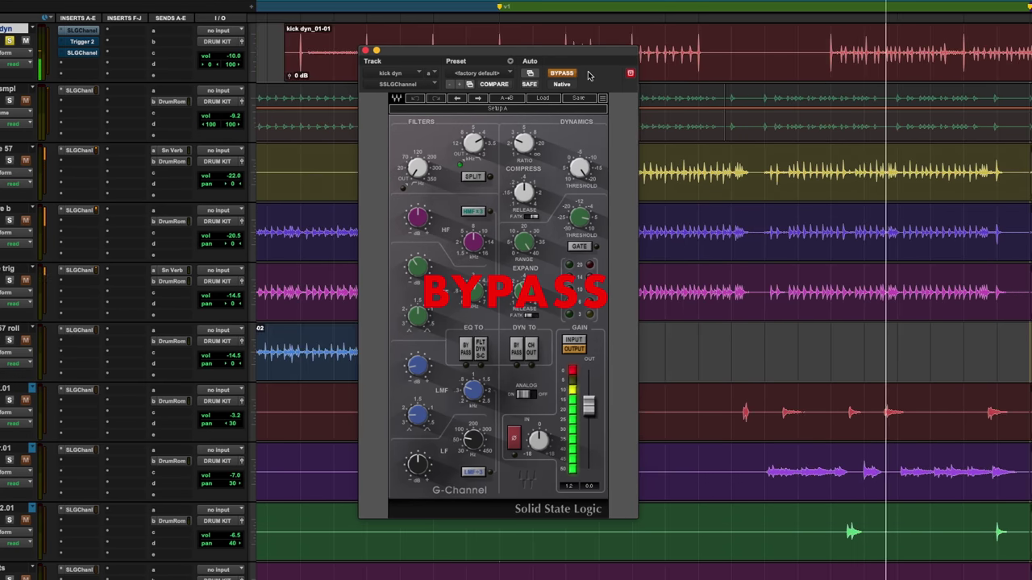
click(562, 73)
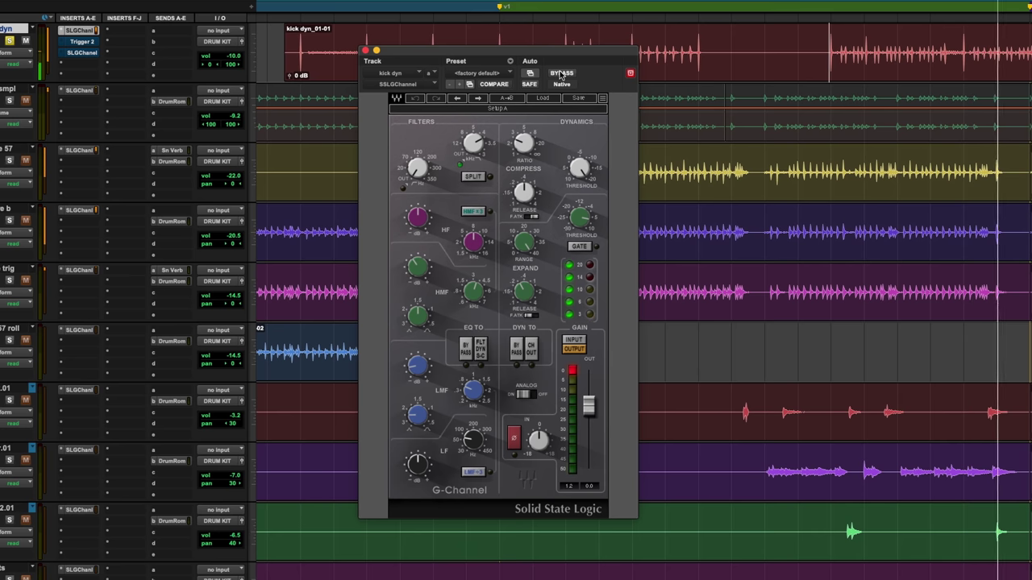
drag(559, 52, 540, 19)
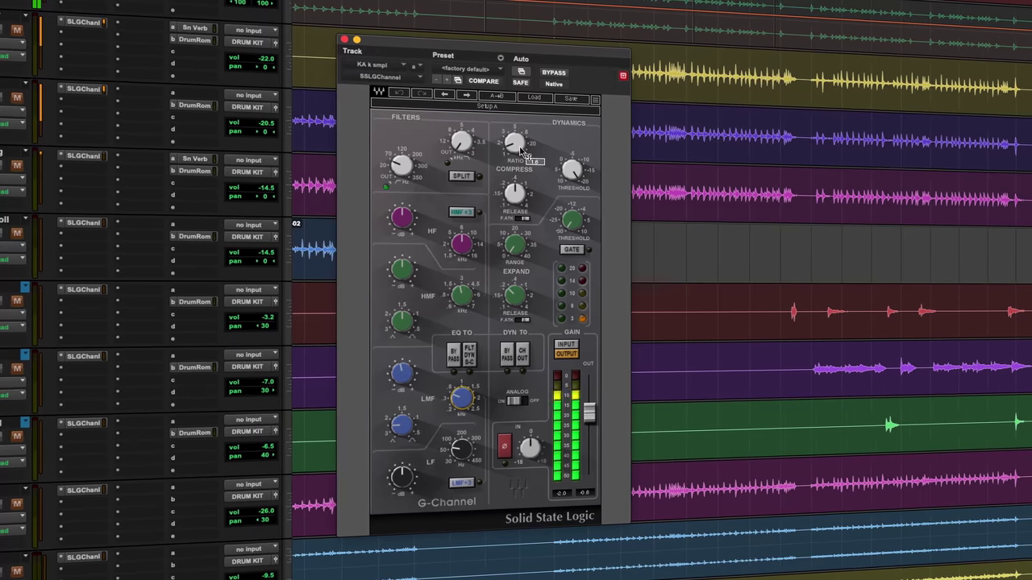
- Bypass the KA k smpl SSL G-Channel to compare, then re-engage it
click(554, 74)
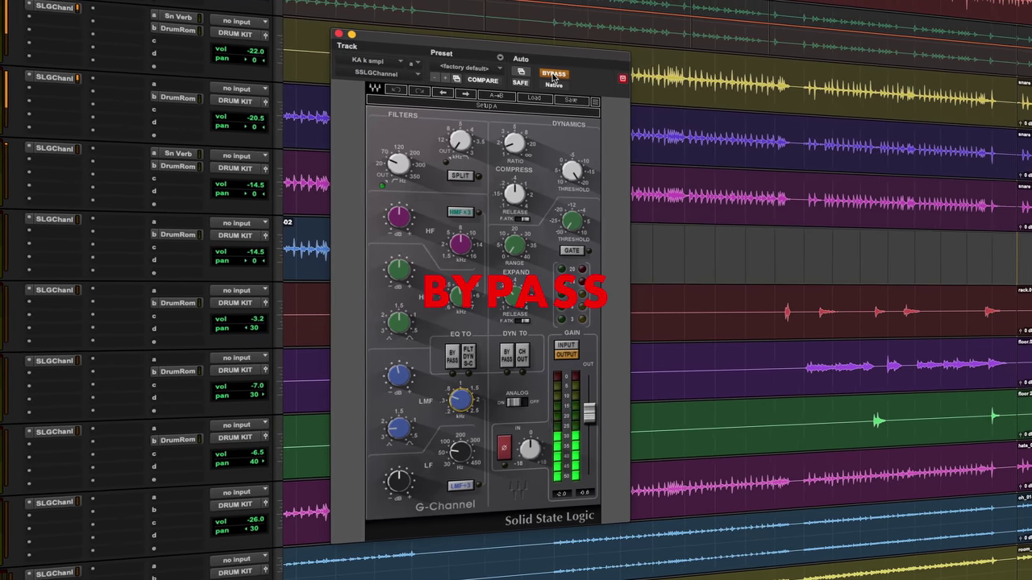
click(553, 74)
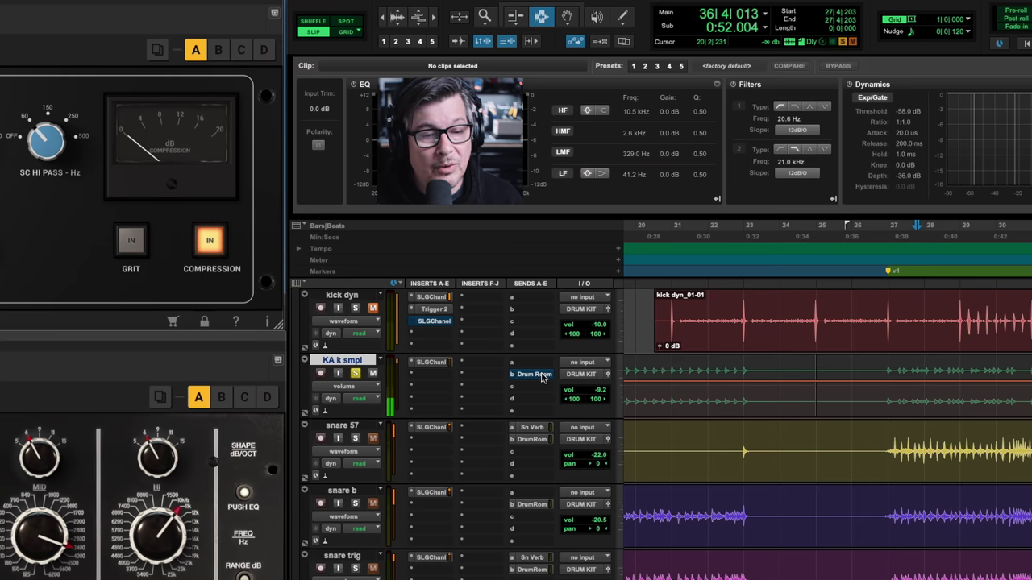
- Open KA k smpl's Drum Room send, then move the Sunset Sound reverb window up into view
click(532, 374)
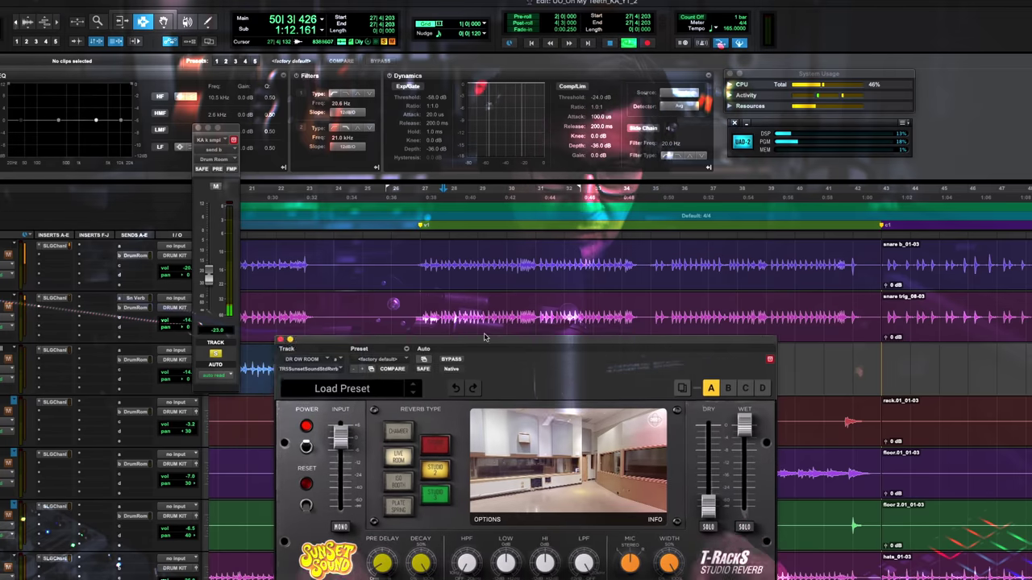
drag(484, 337, 524, 259)
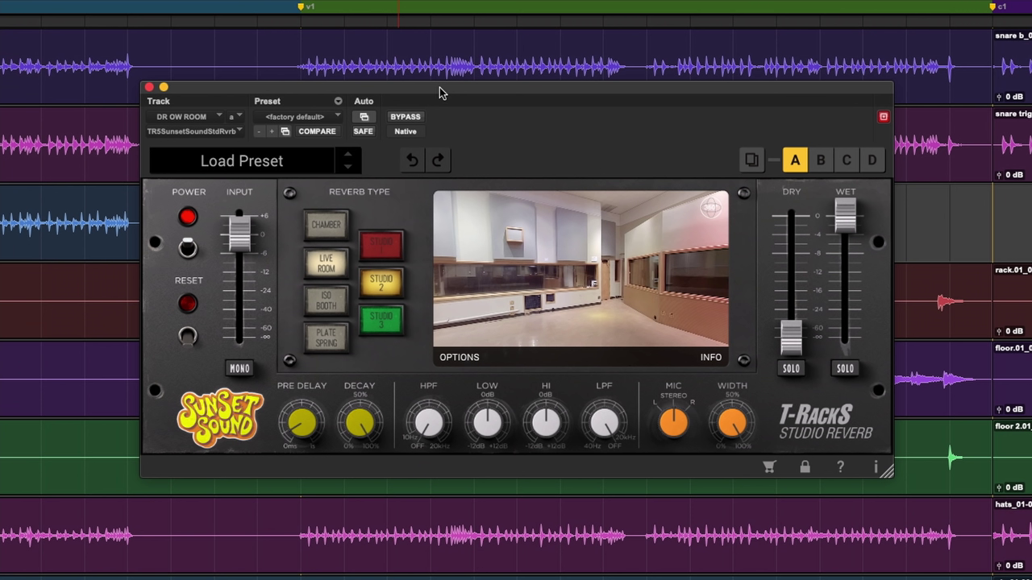
- Audition the Studio 1, 2 and 3 reverb rooms, settling back on Studio 1
click(385, 245)
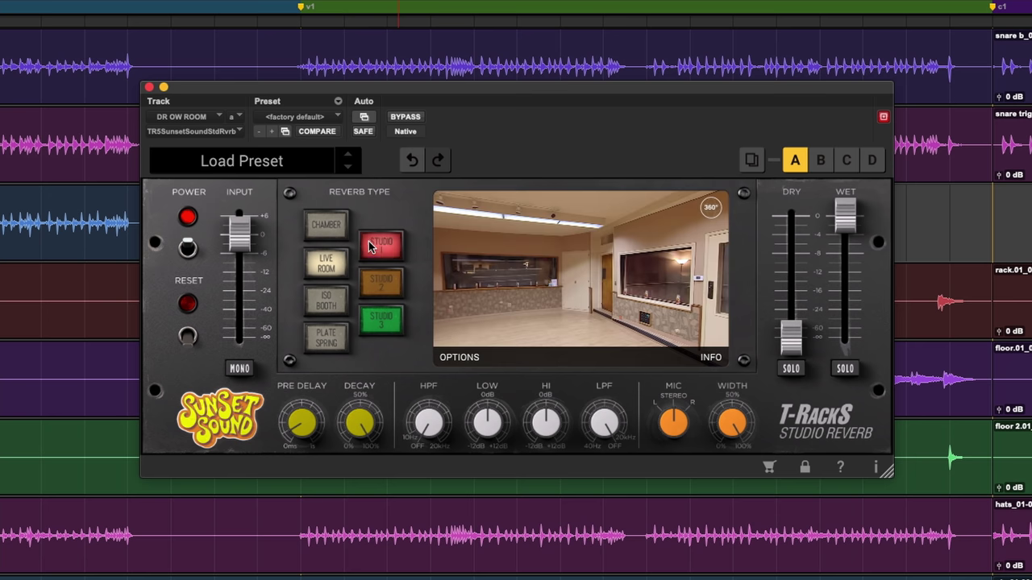
click(387, 286)
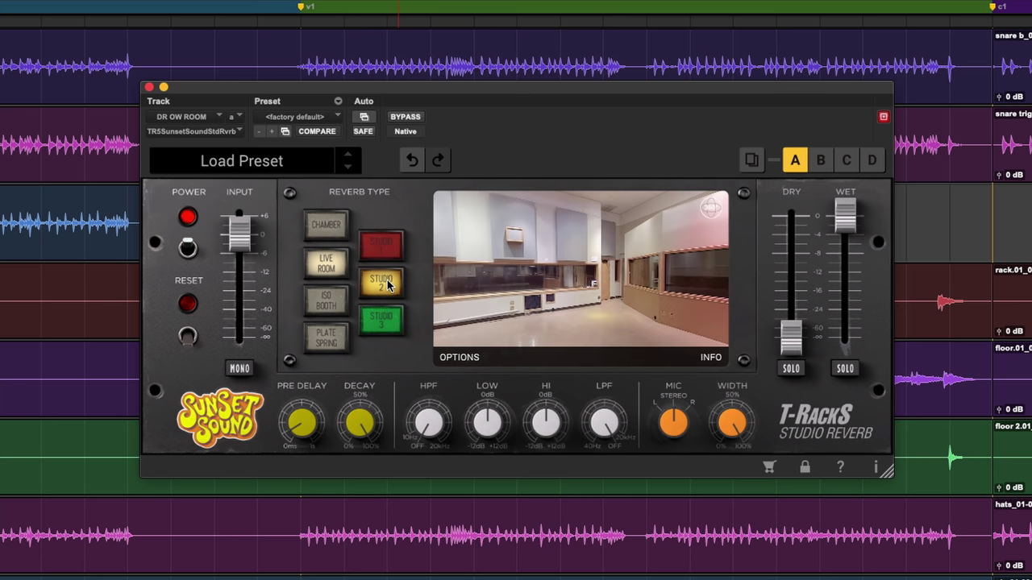
click(387, 323)
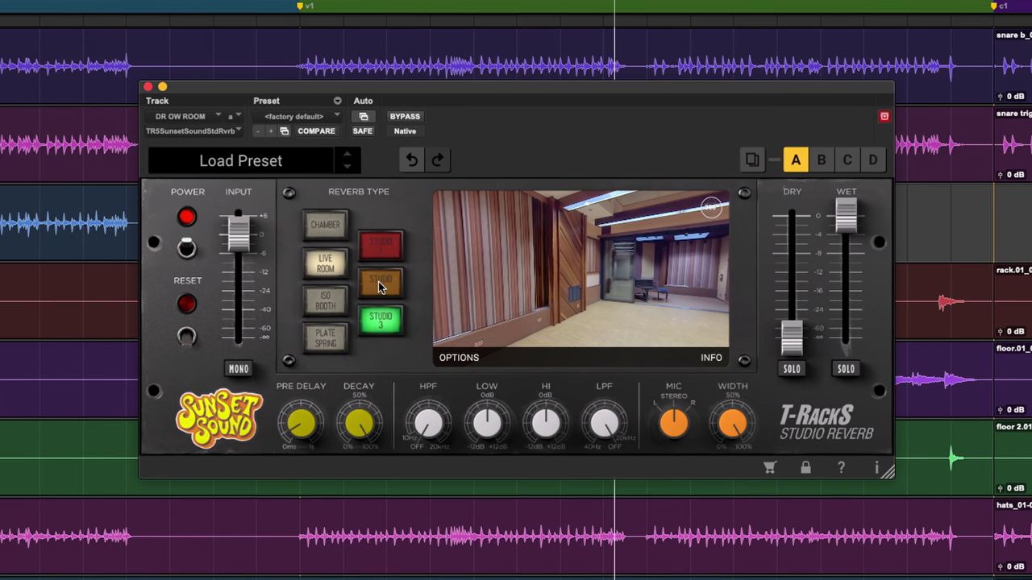
click(376, 286)
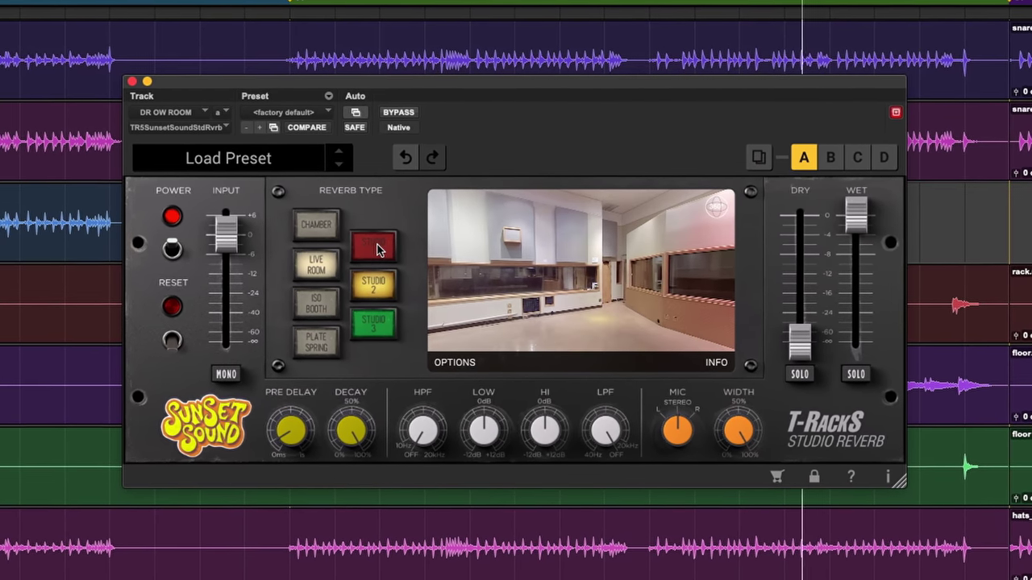
click(377, 247)
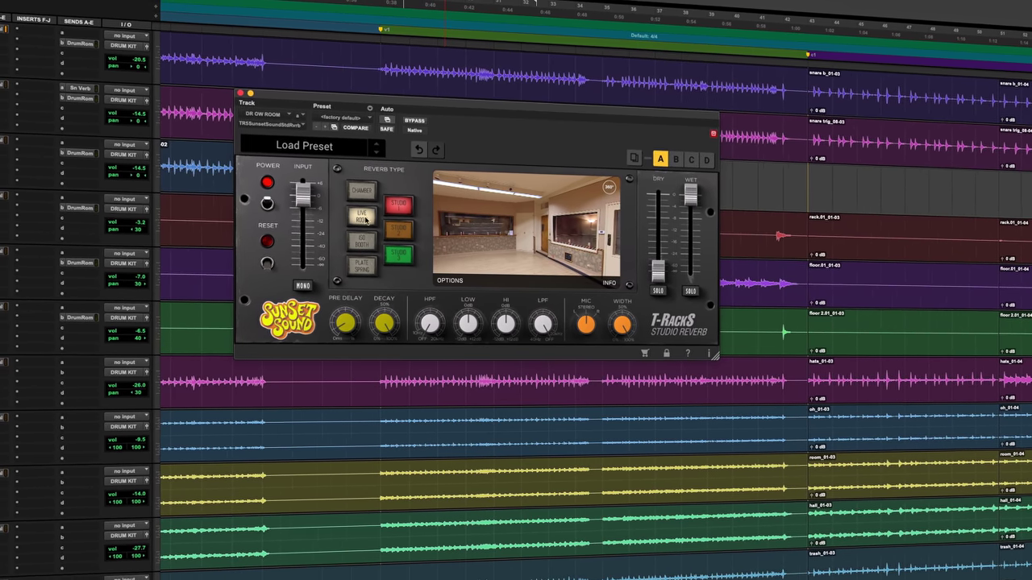
- Audition Iso Booth, Live Room, Studio 1 and Studio 3, then switch to the Plate Spring bank
click(362, 244)
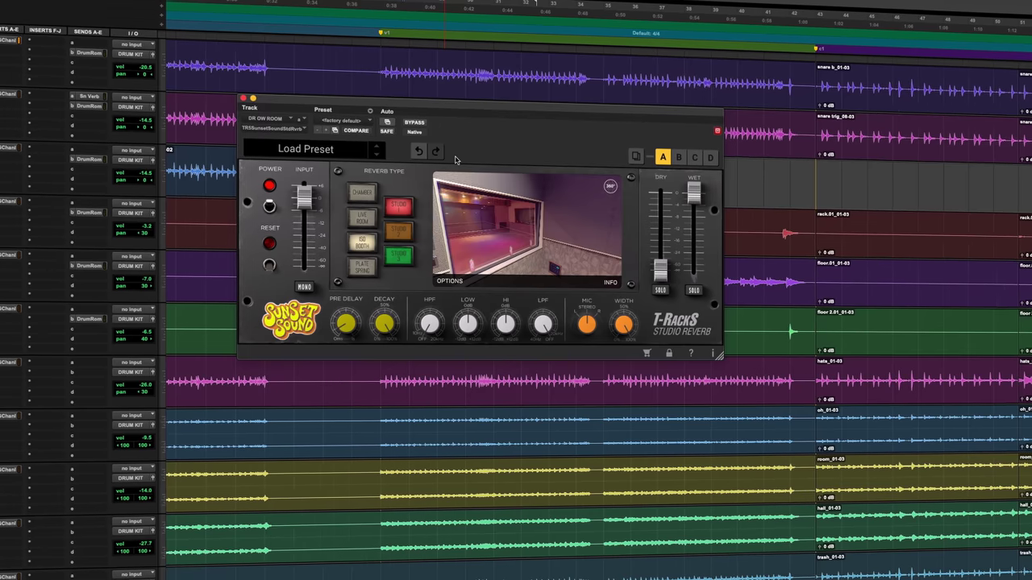
click(364, 225)
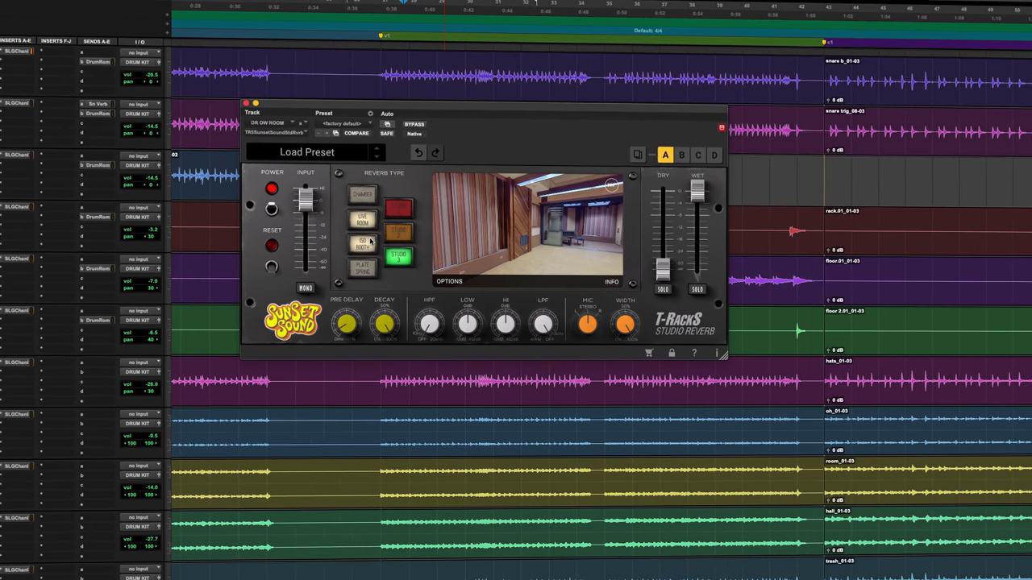
click(370, 240)
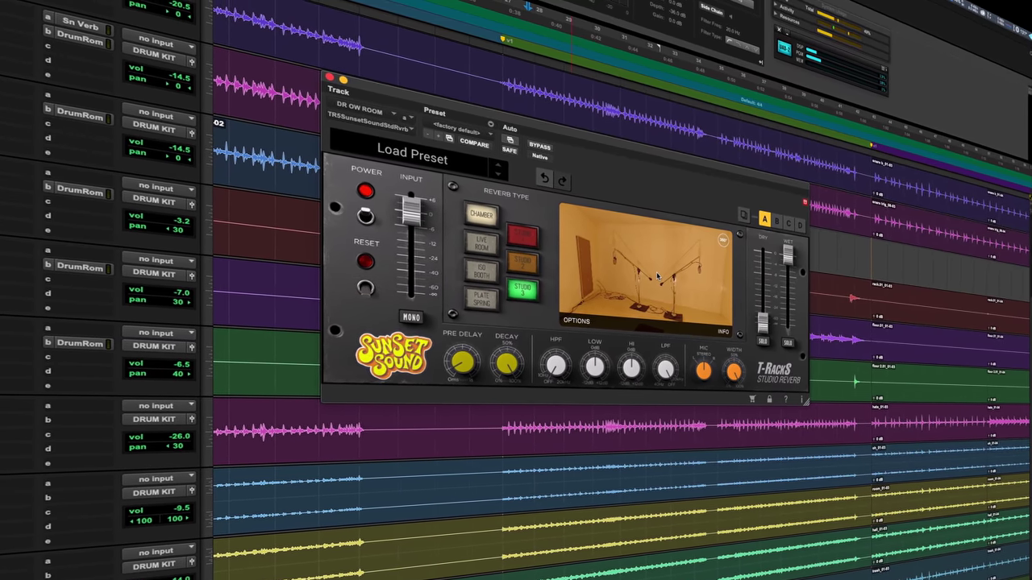
click(526, 238)
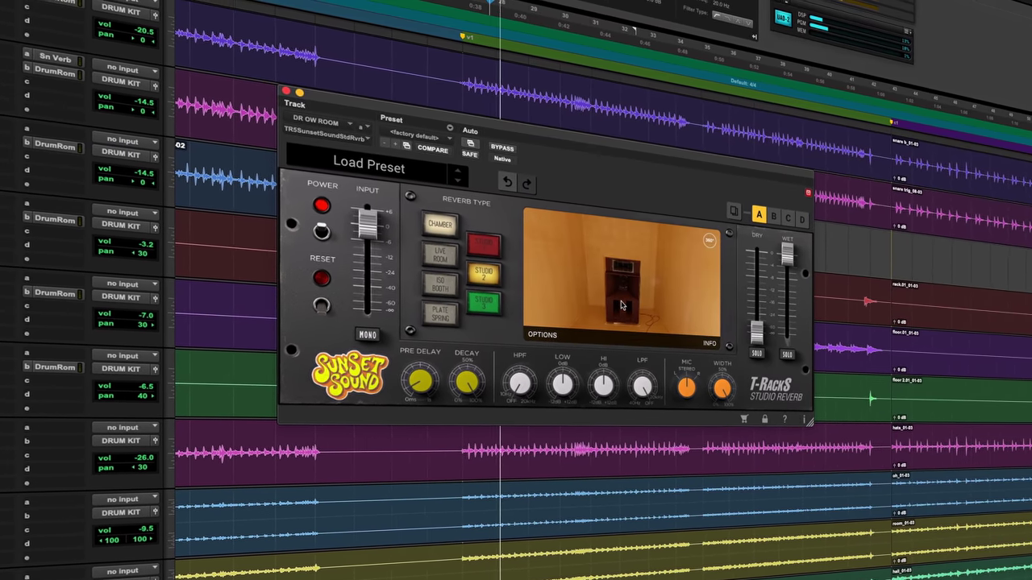
click(475, 311)
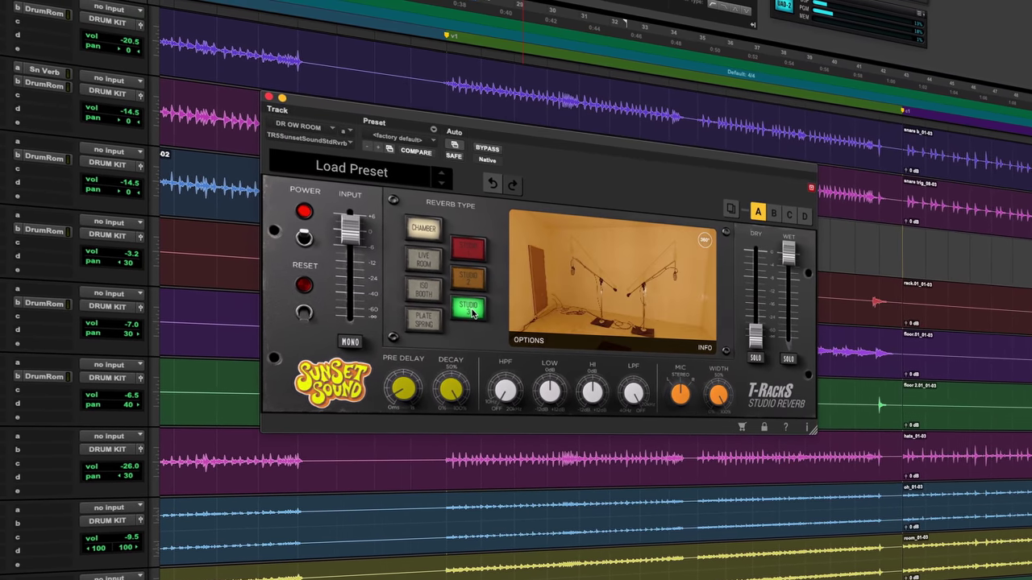
click(433, 323)
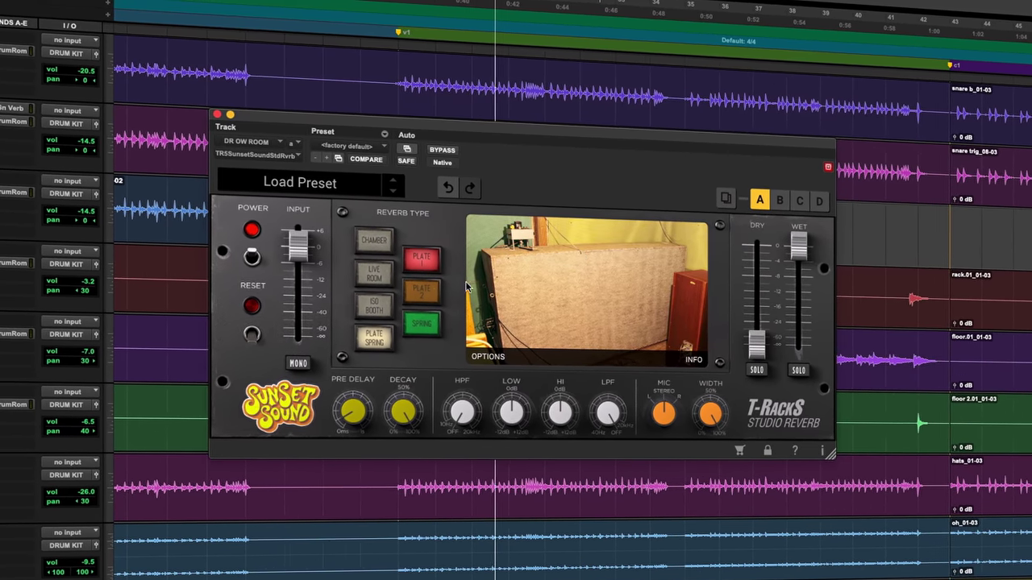
click(432, 291)
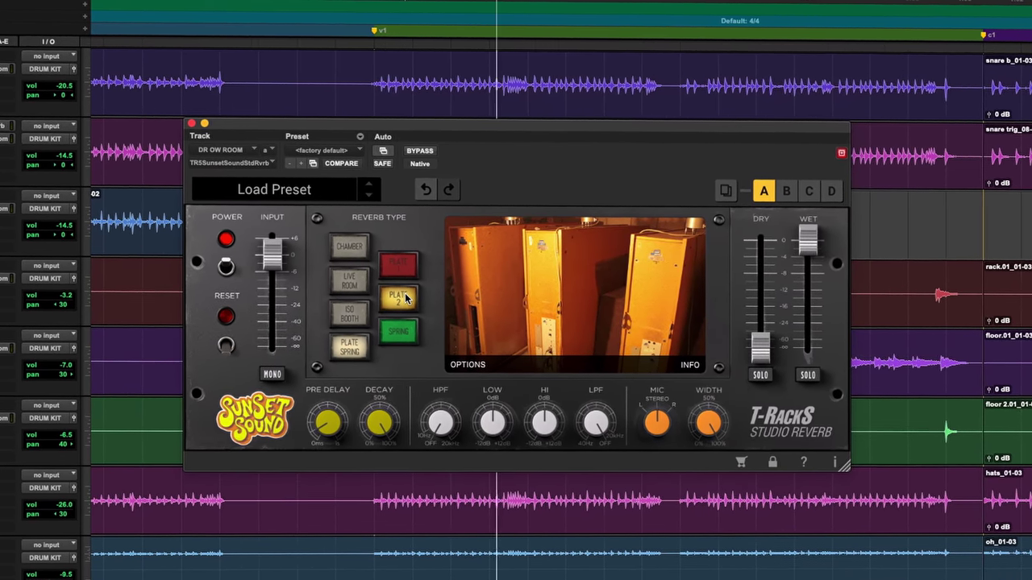
click(397, 326)
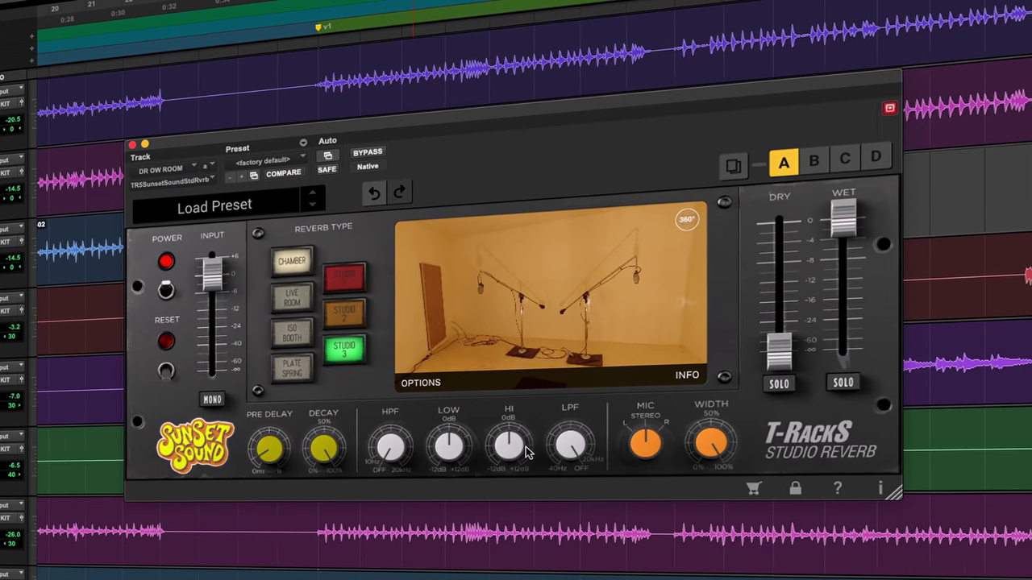
drag(707, 448, 722, 449)
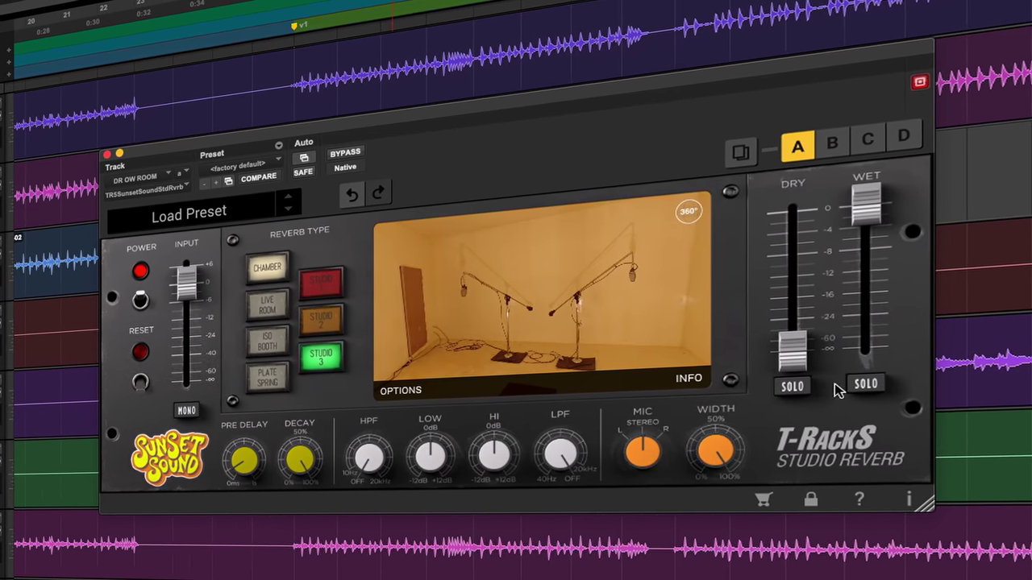
mouse_move(866, 204)
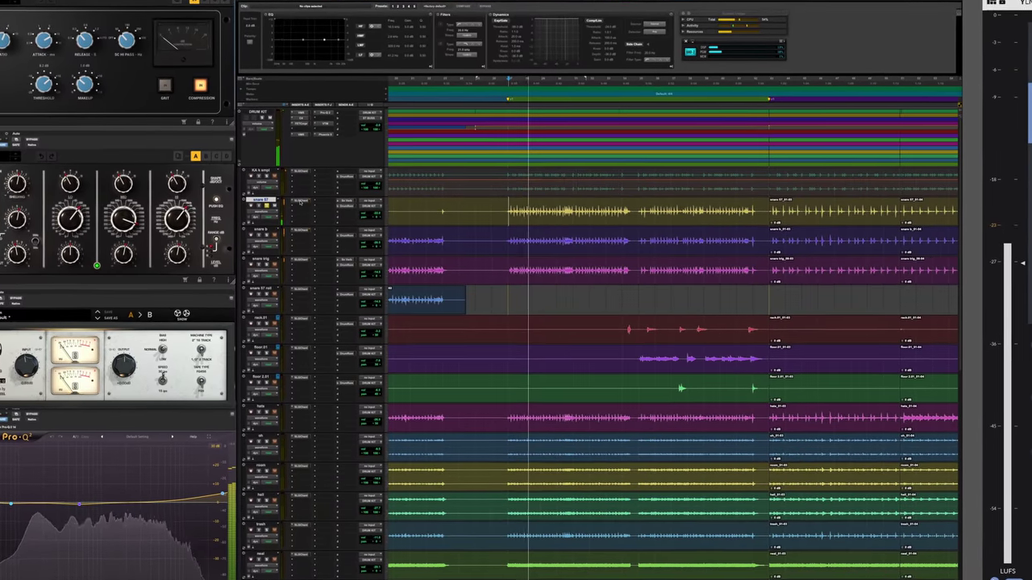
- Check snare 57's SSL G-Channel, then move the solo from snare 57 to snare b and play
click(304, 209)
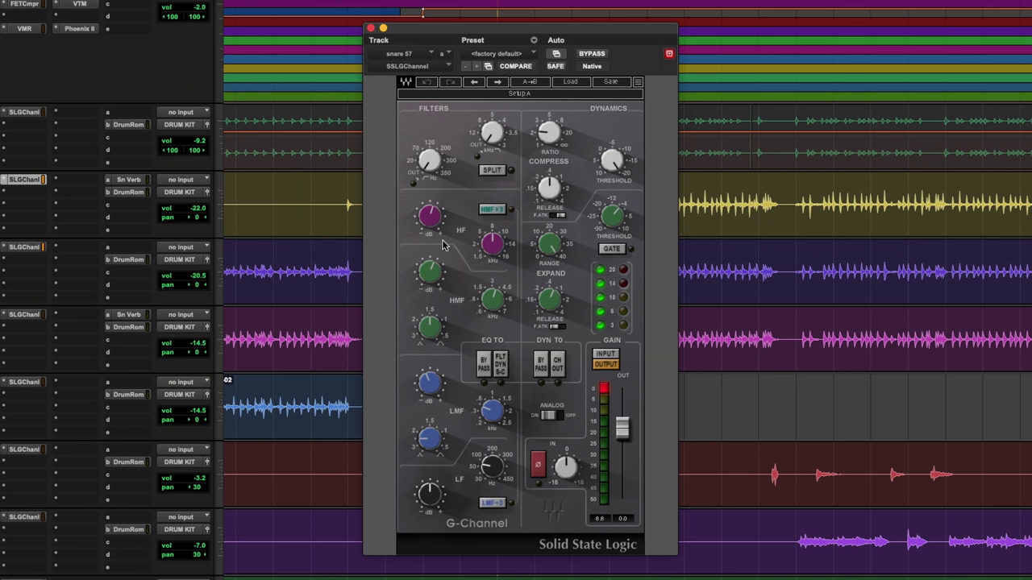
click(370, 27)
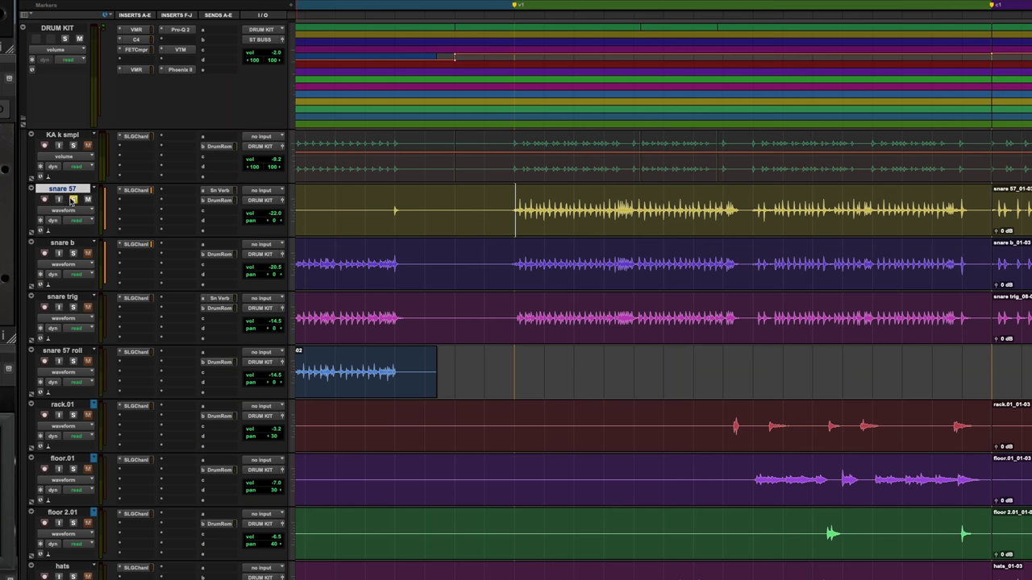
click(72, 199)
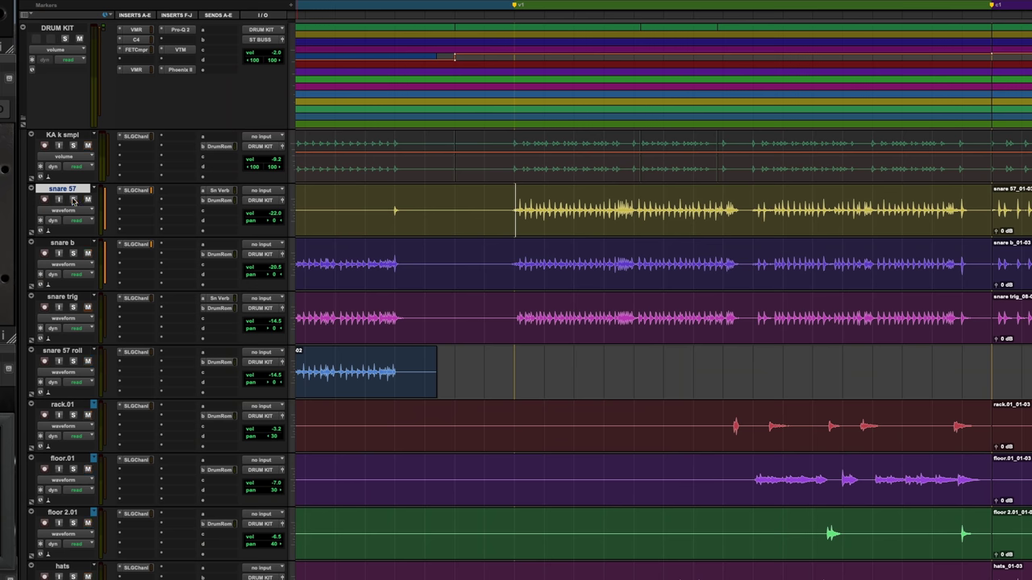
click(72, 254)
key(space)
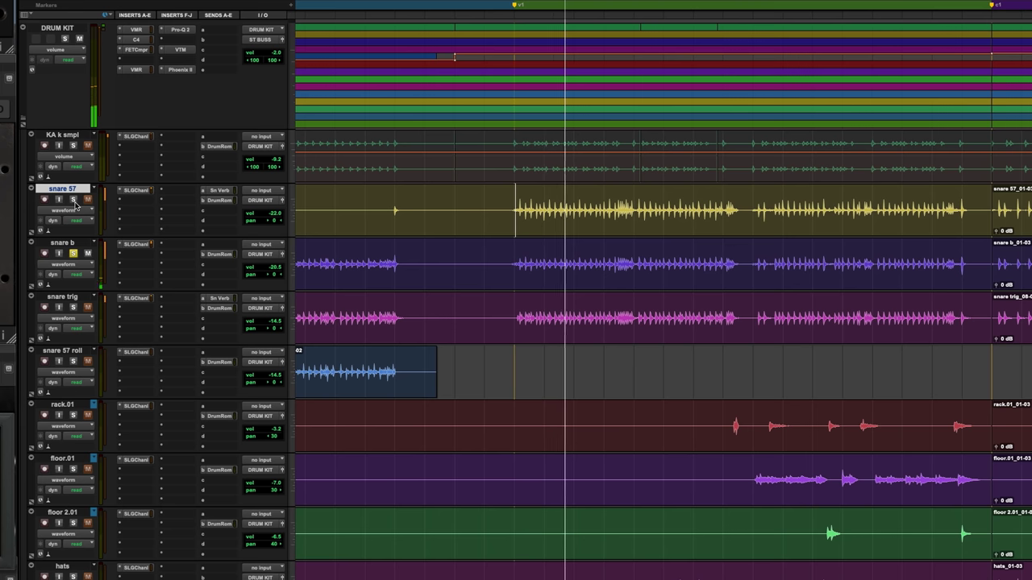
- Solo snare 57 alongside snare b, replay, and toggle snare b's G-Channel phase invert off and on
key(space)
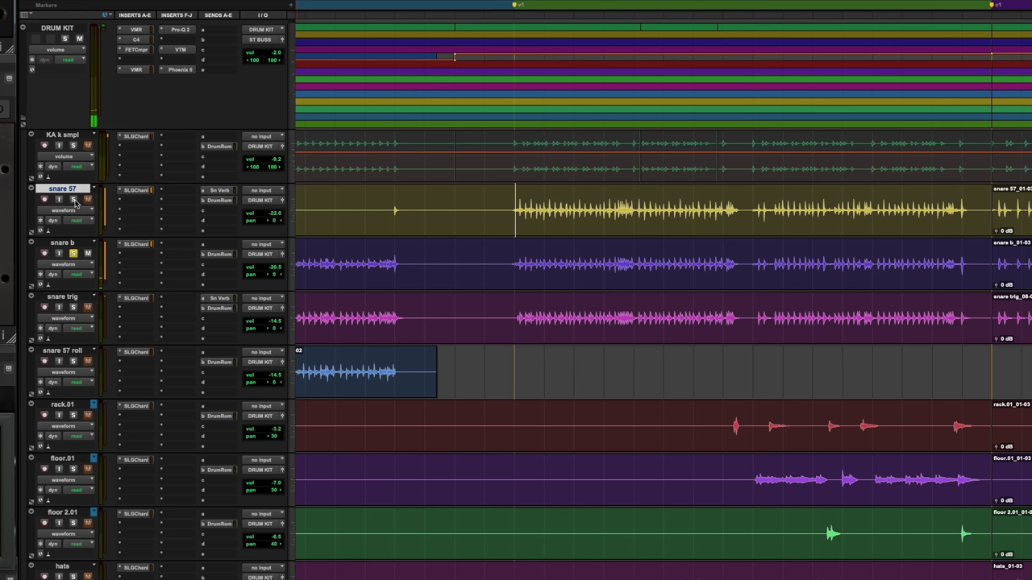
click(73, 200)
key(space)
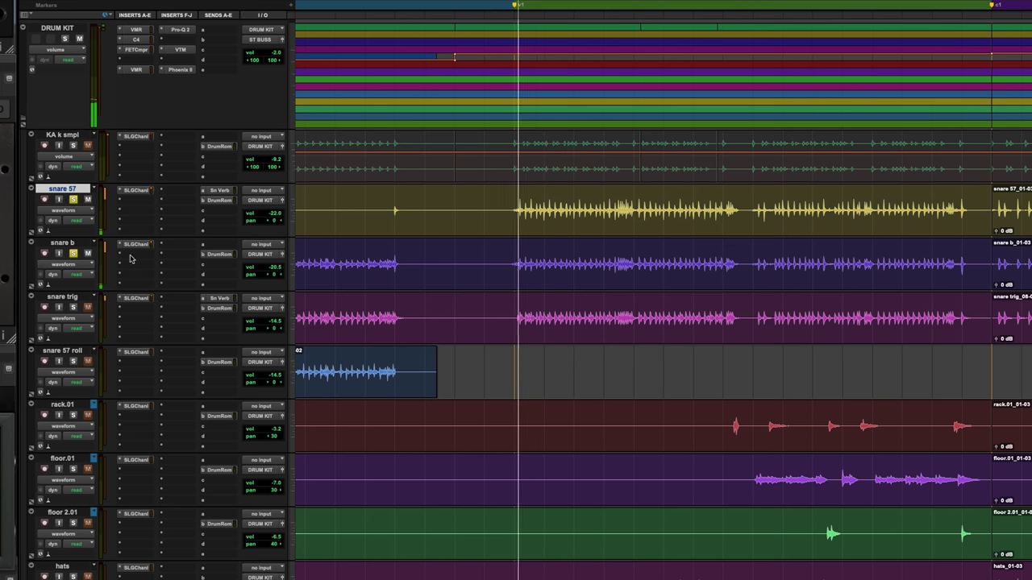
click(136, 244)
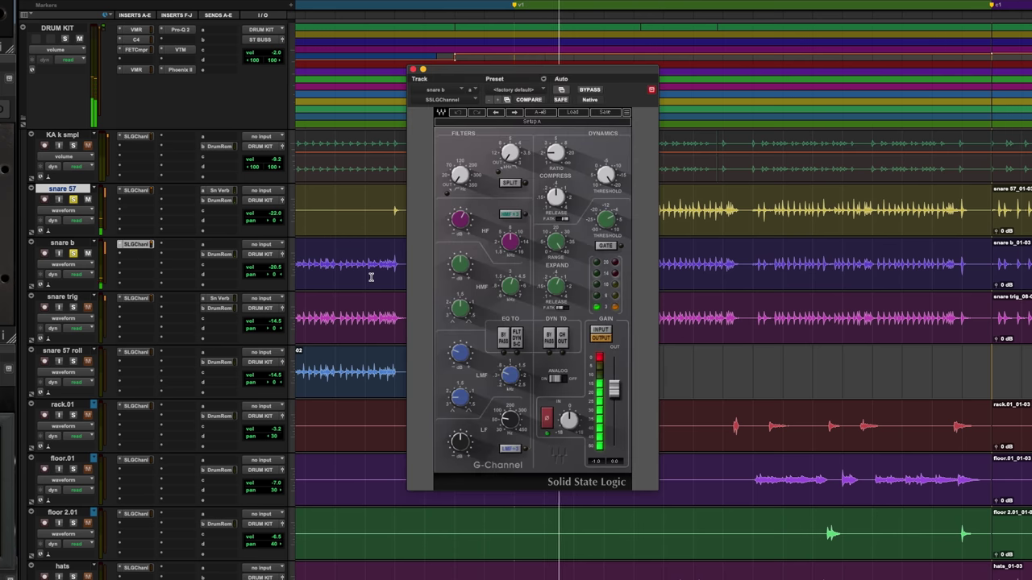
click(547, 418)
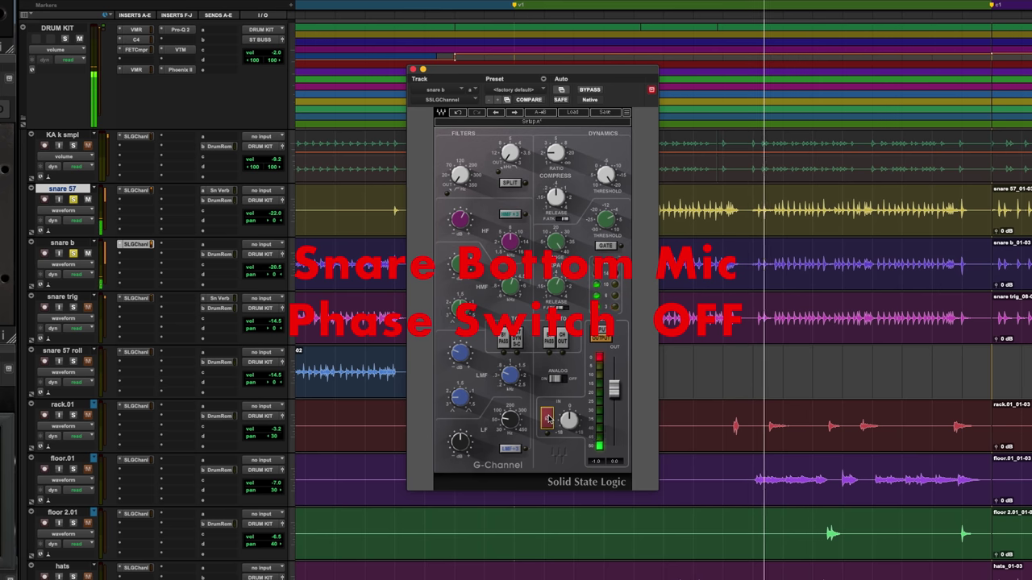
click(547, 419)
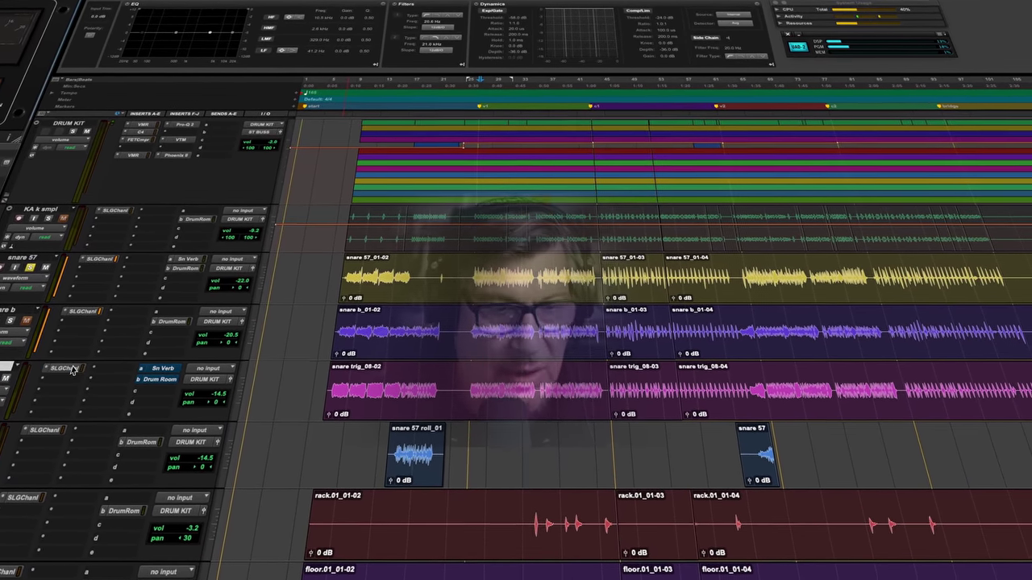
- Open snare trig's SSL G-Channel and try a compressor ratio of 1.7 before returning to 1.8
click(73, 369)
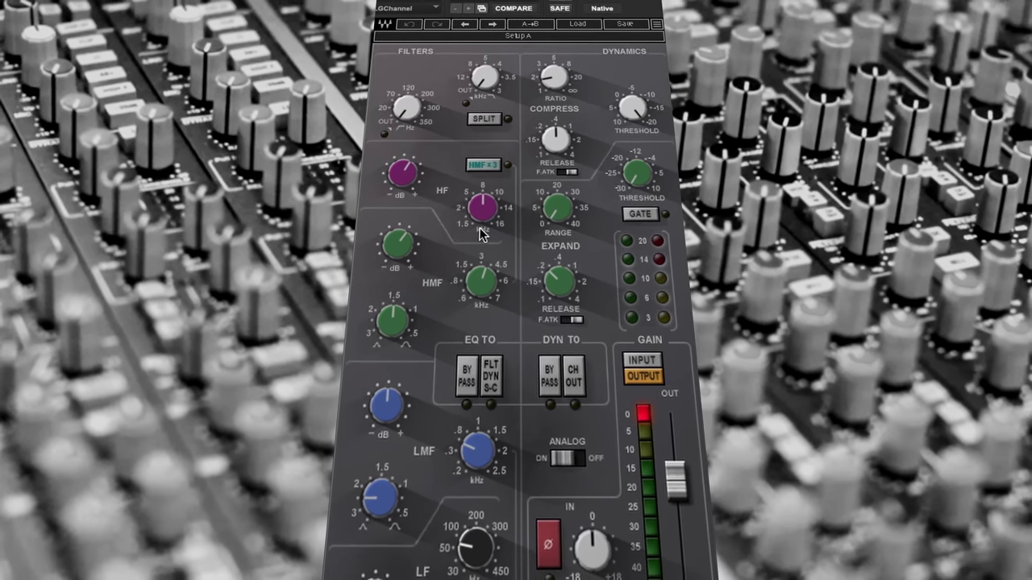
mouse_move(479, 285)
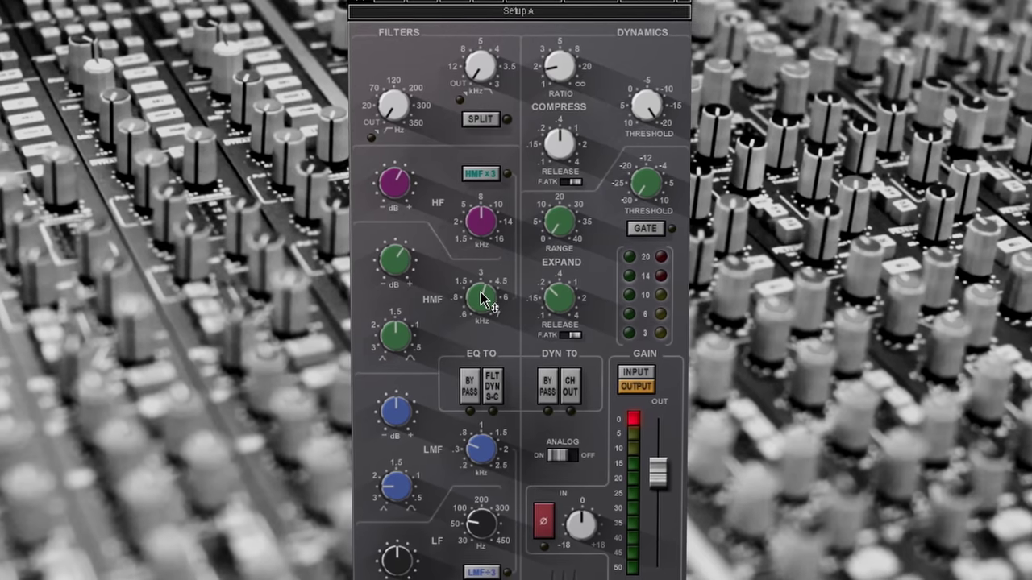
mouse_move(484, 303)
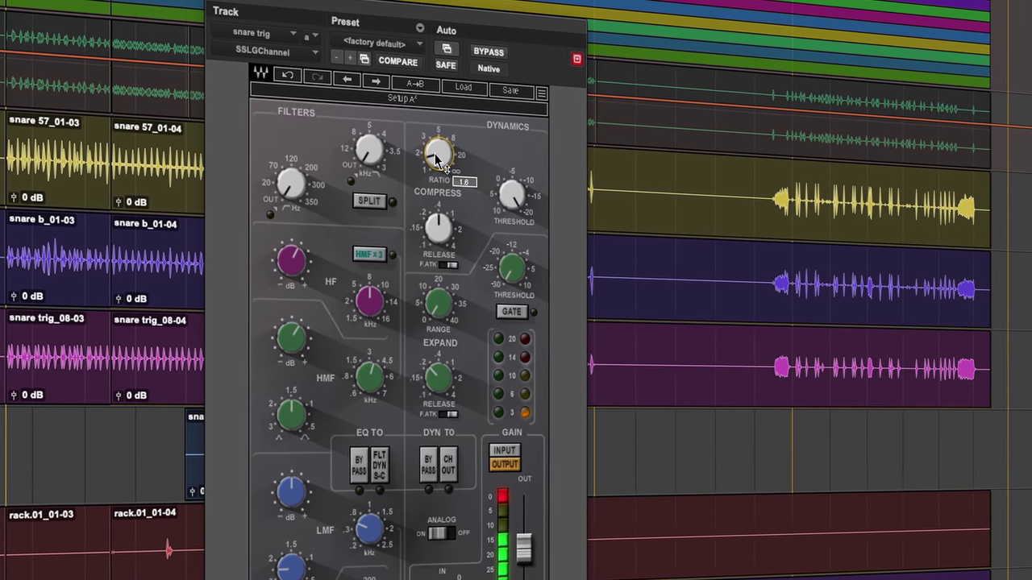
drag(438, 159, 437, 164)
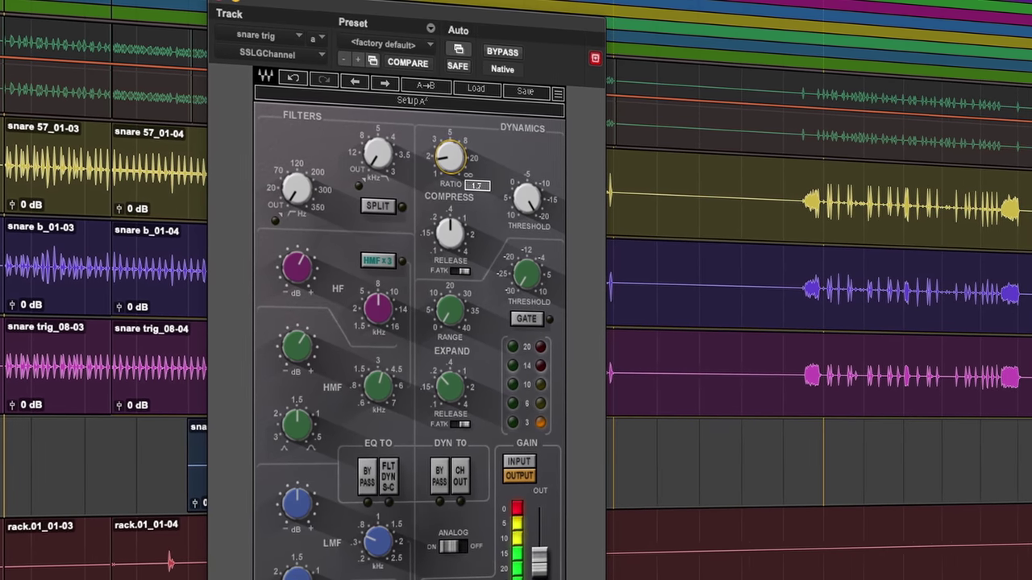
drag(448, 159, 446, 163)
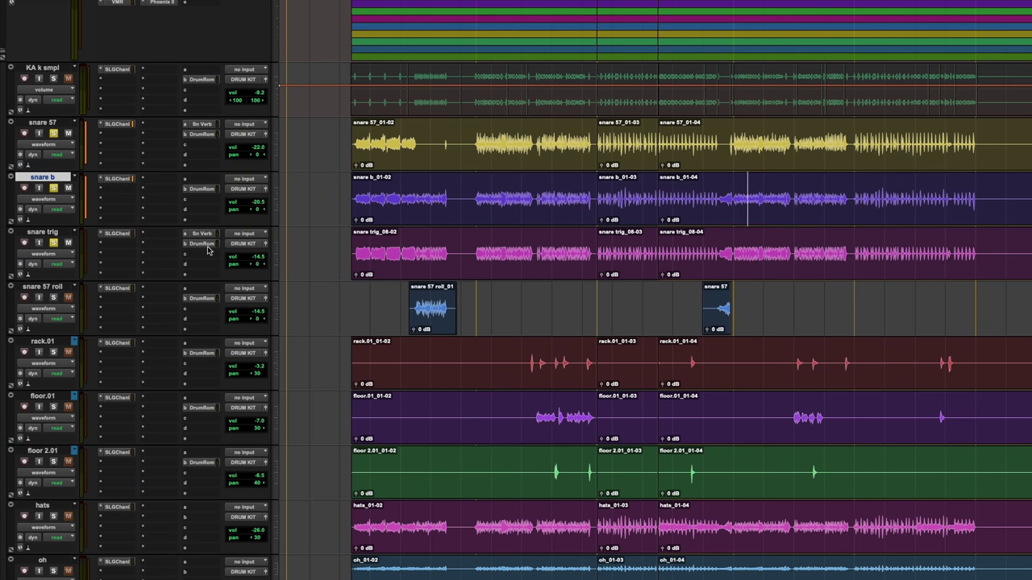
- Bypass snare trig's Sn Verb send during playback, re-enable it, and open the Drum Room send level
key(space)
super+click(204, 235)
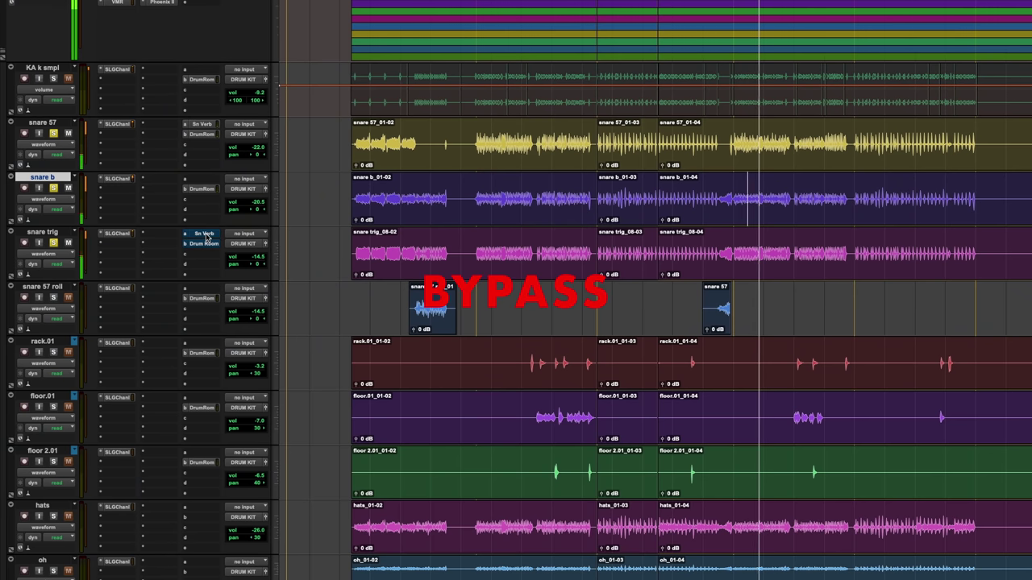
super+click(205, 235)
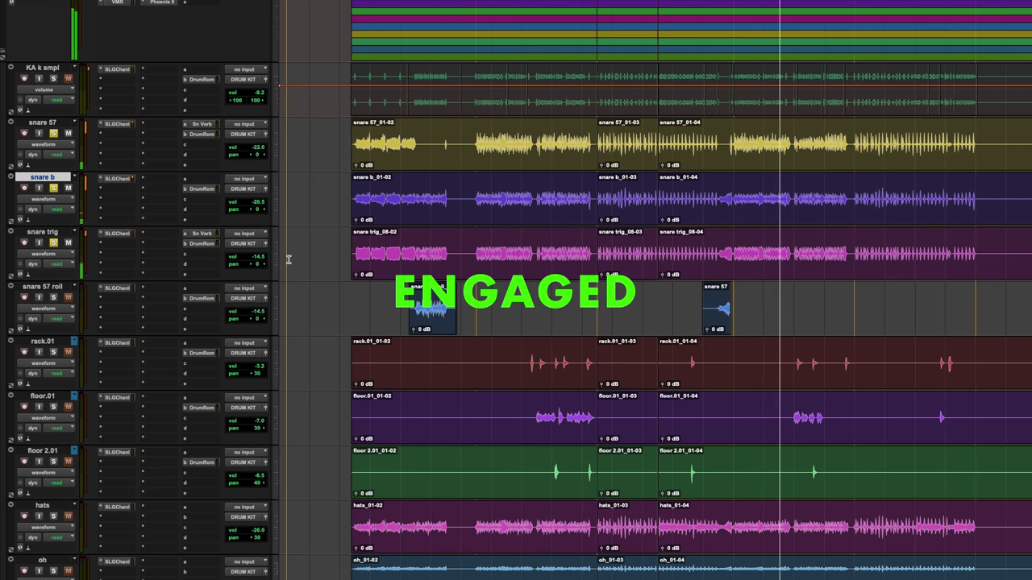
click(200, 245)
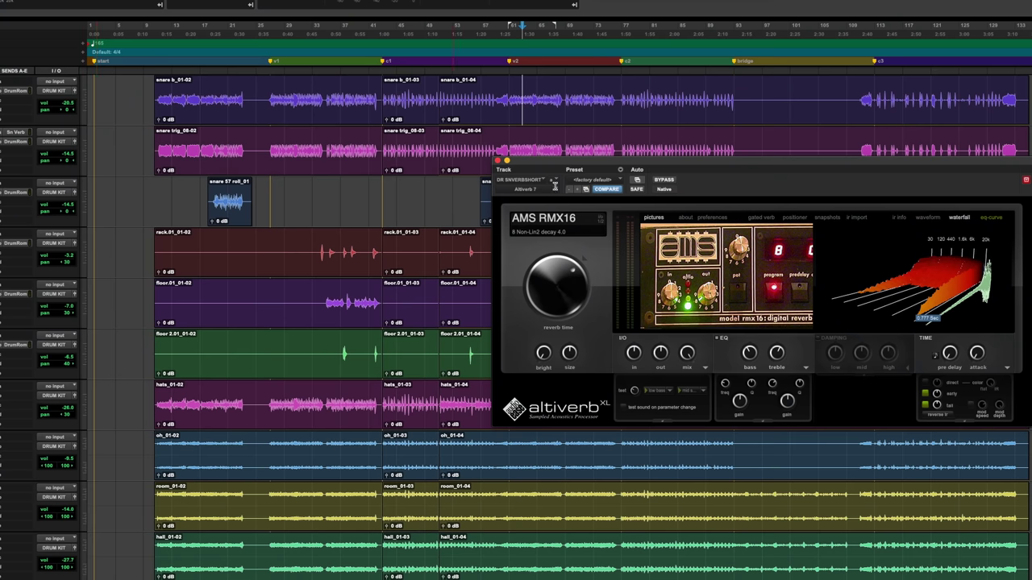
- Re-enable snare trig's Sn Verb send and open its Drum Room send at -12.3 during playback
drag(558, 165, 356, 165)
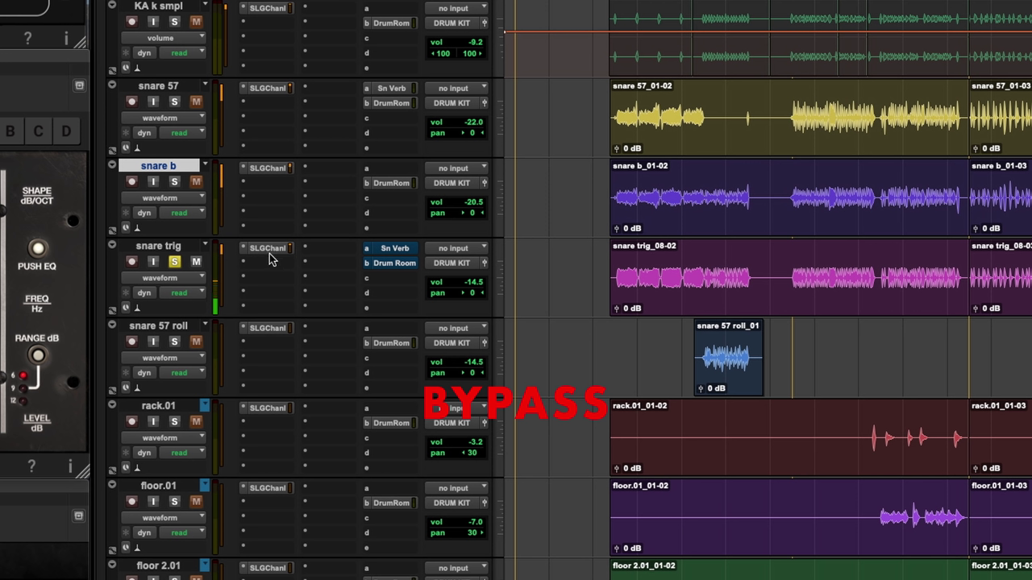
click(402, 250)
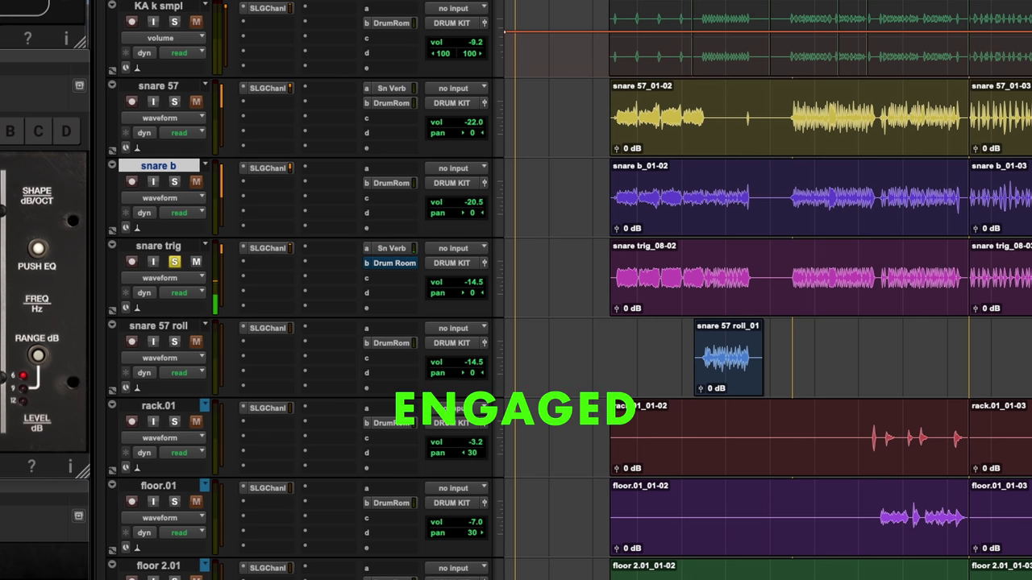
click(395, 249)
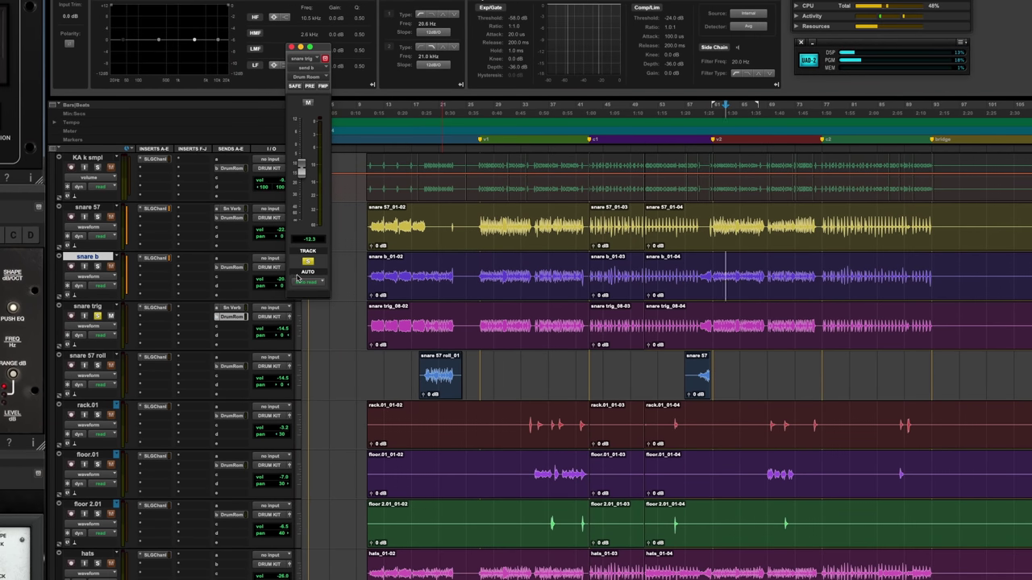
key(space)
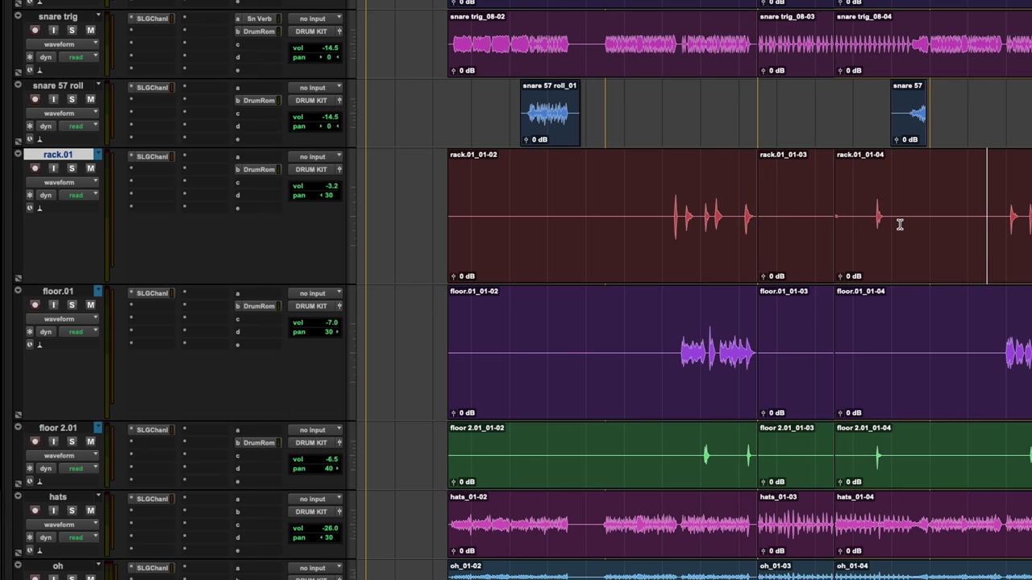
scroll(899, 224, up, 5)
scroll(1013, 224, down, 5)
scroll(725, 259, down, 3)
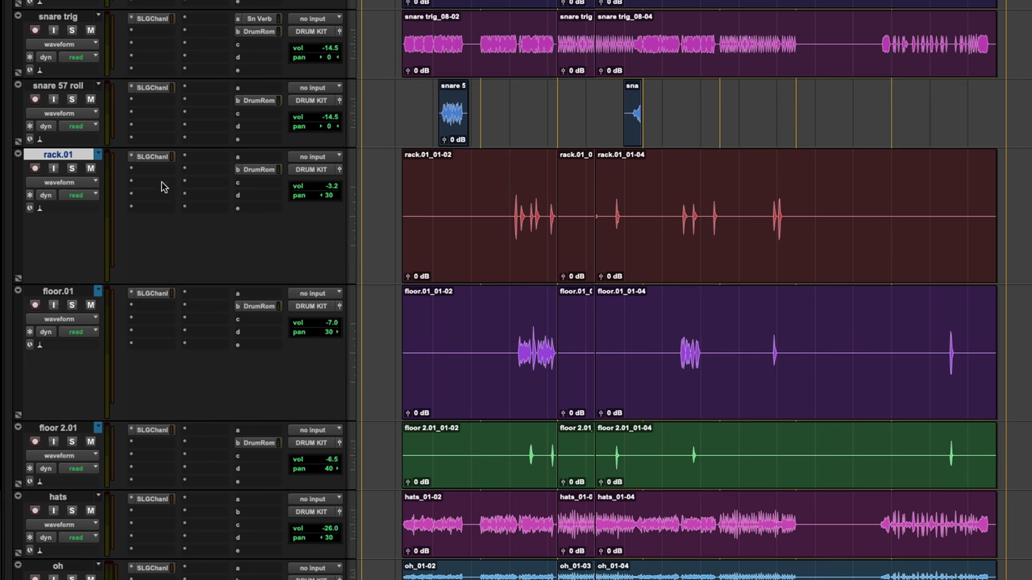
- Switch the rack tom to its older 'rack' playlist and audition it soloed
click(98, 154)
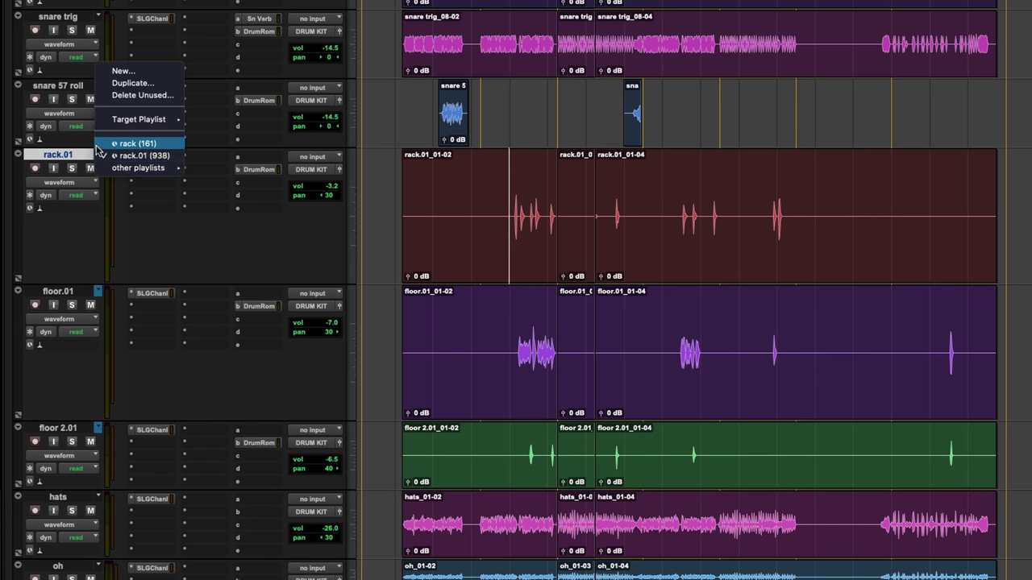
click(98, 144)
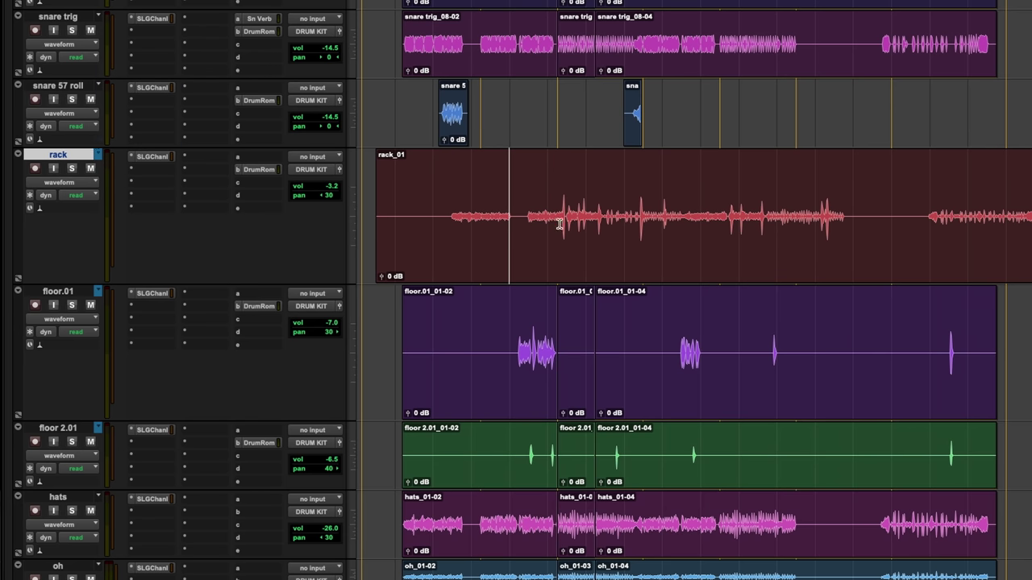
key(shift+s)
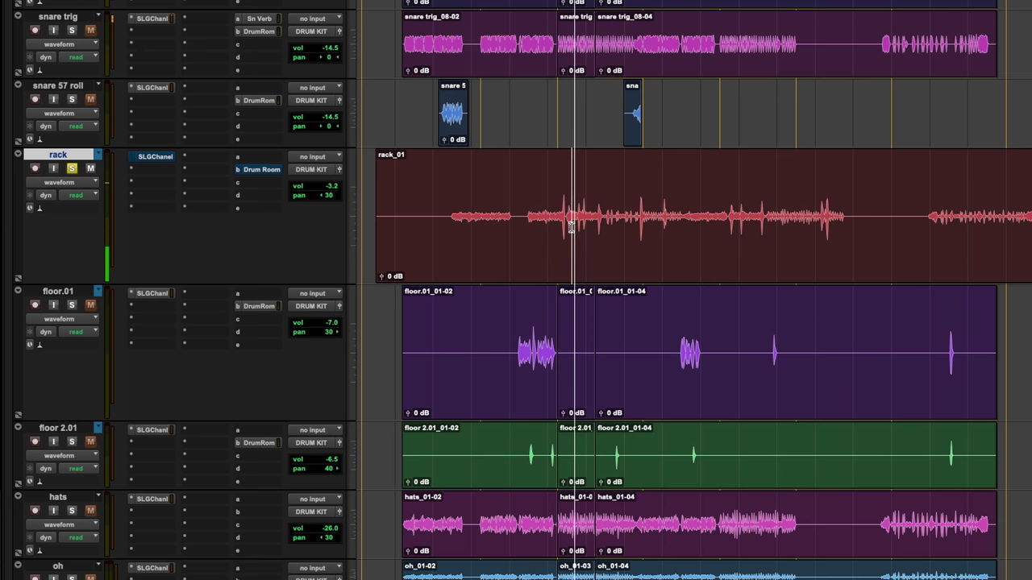
key(super+bracketright)
key(super+bracketright)
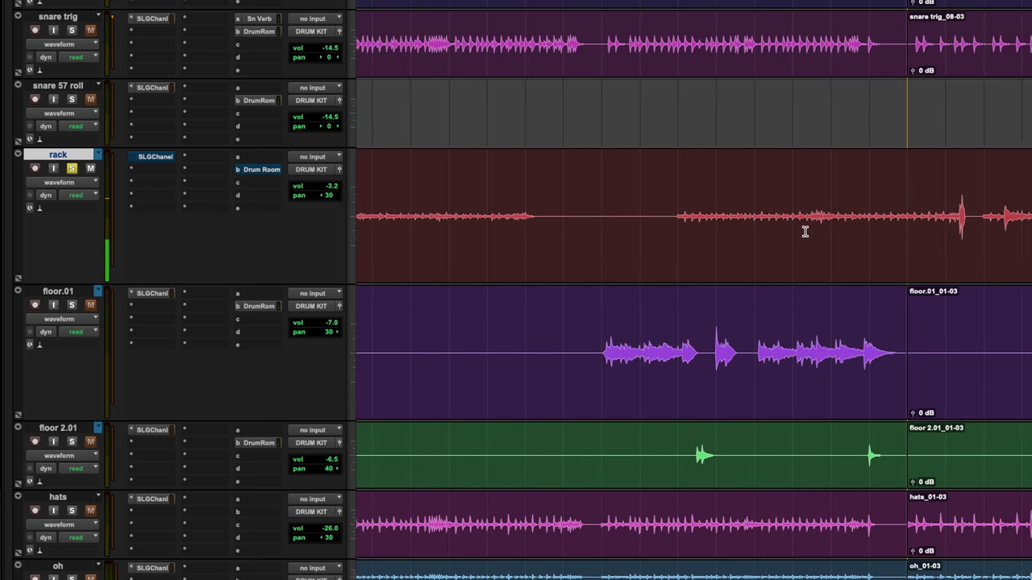
key(super+bracketleft)
- Return the rack tom to its rack.01 playlist and play it back to compare
click(97, 154)
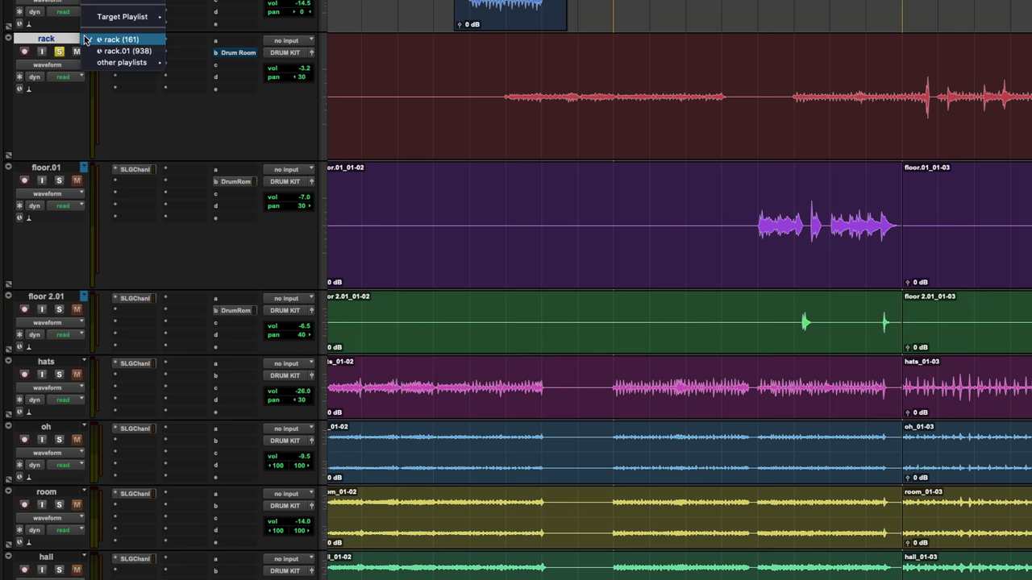
click(117, 51)
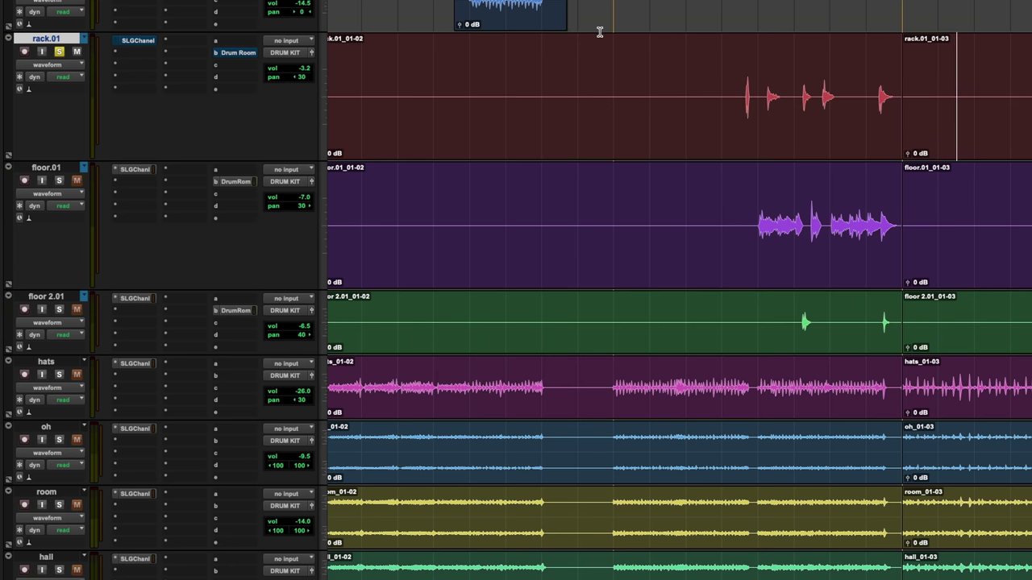
click(748, 83)
key(space)
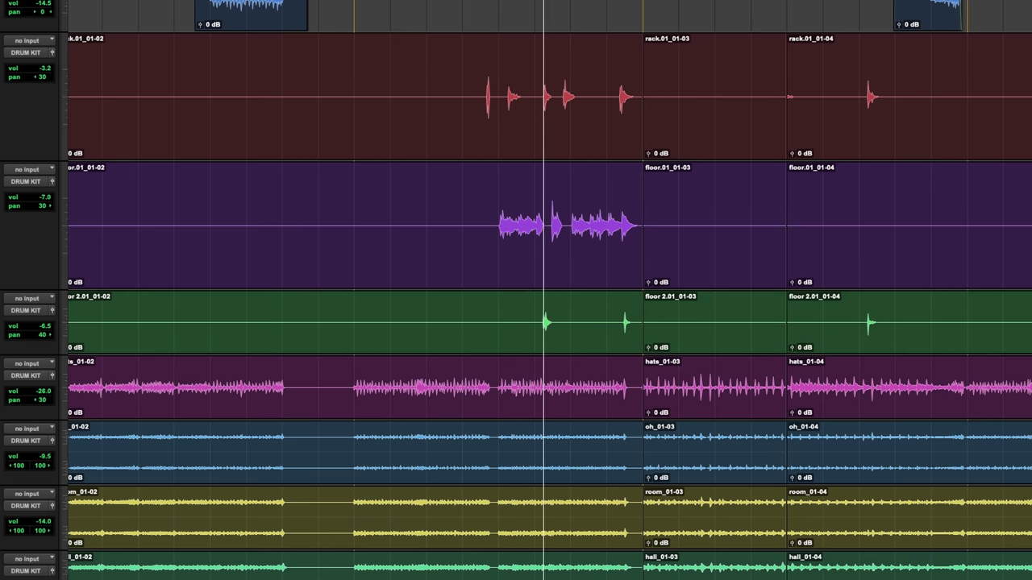
key(space)
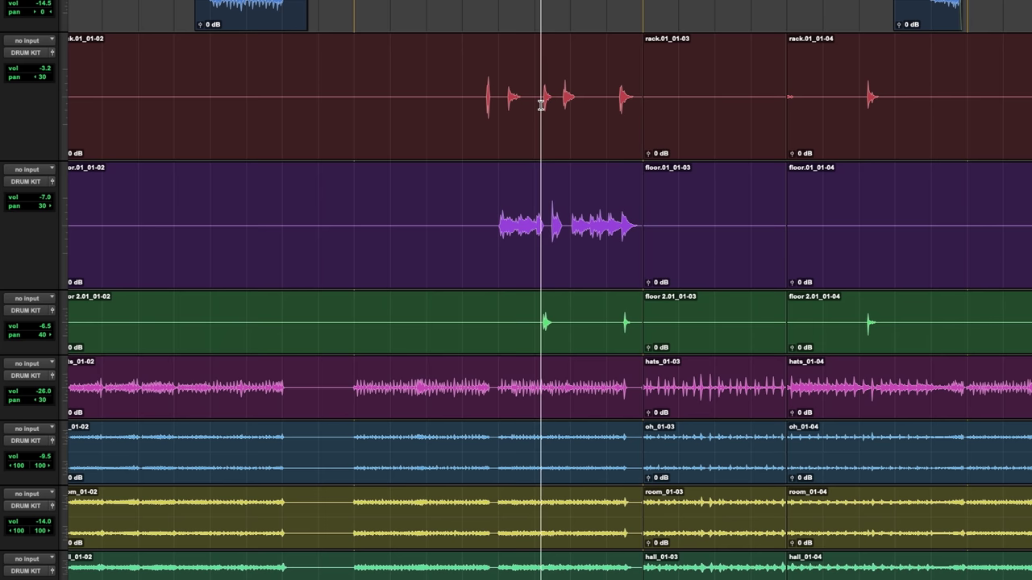
key(t)
key(t)
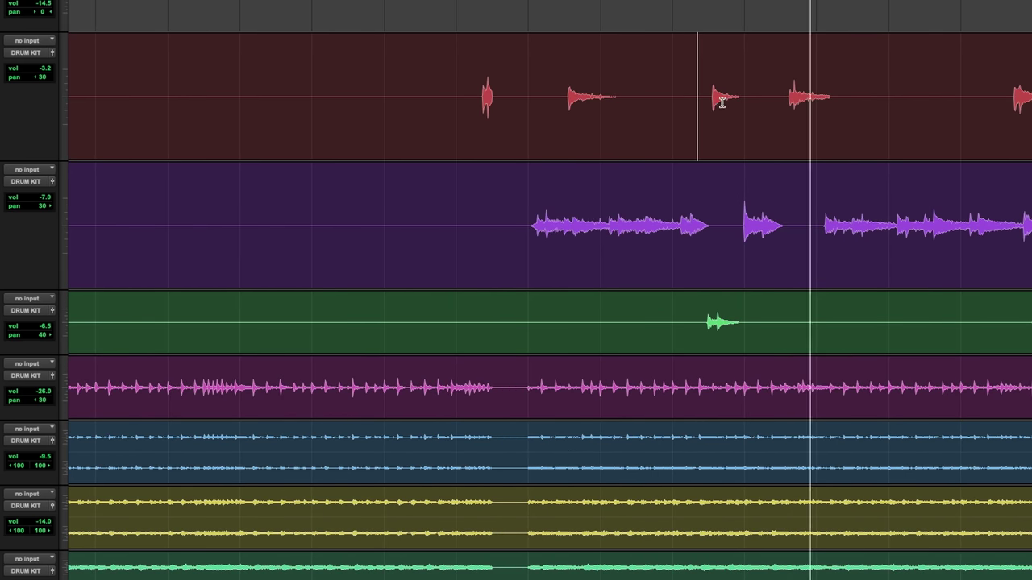
key(r)
key(r)
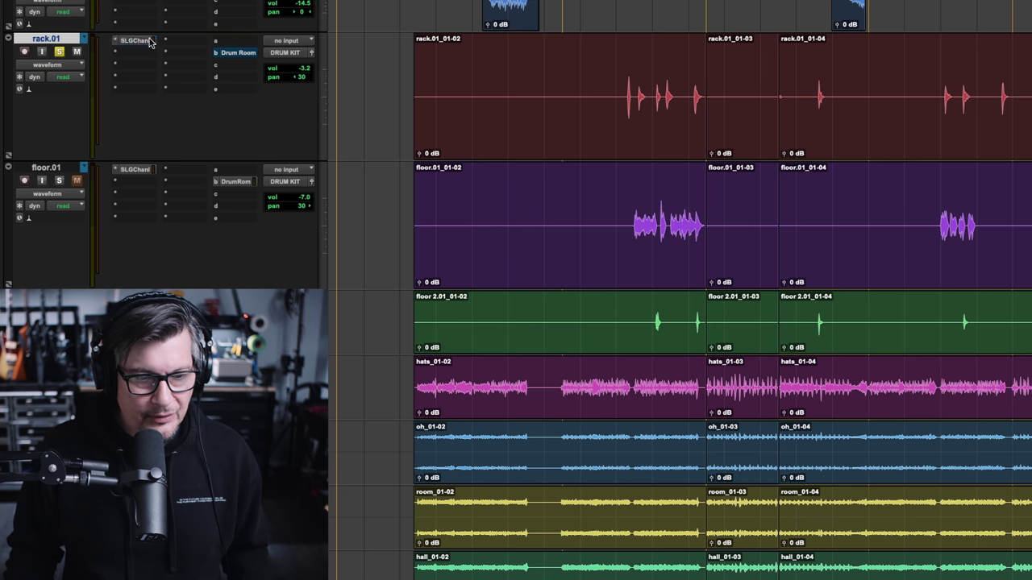
- Open the SSL G-Channel plug-in on the rack.01 track
click(149, 42)
scroll(149, 42, up, 3)
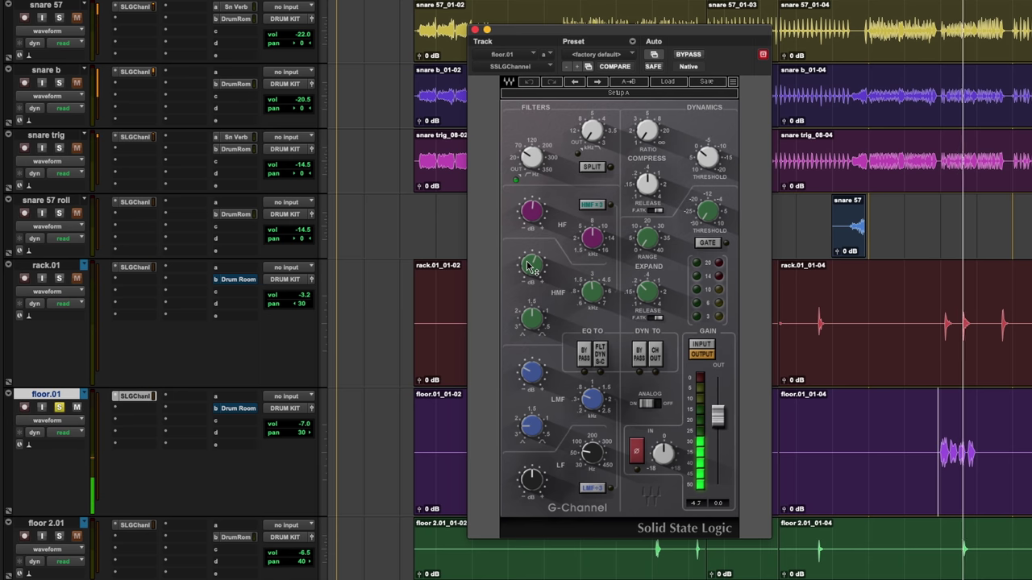
mouse_move(532, 269)
mouse_move(531, 372)
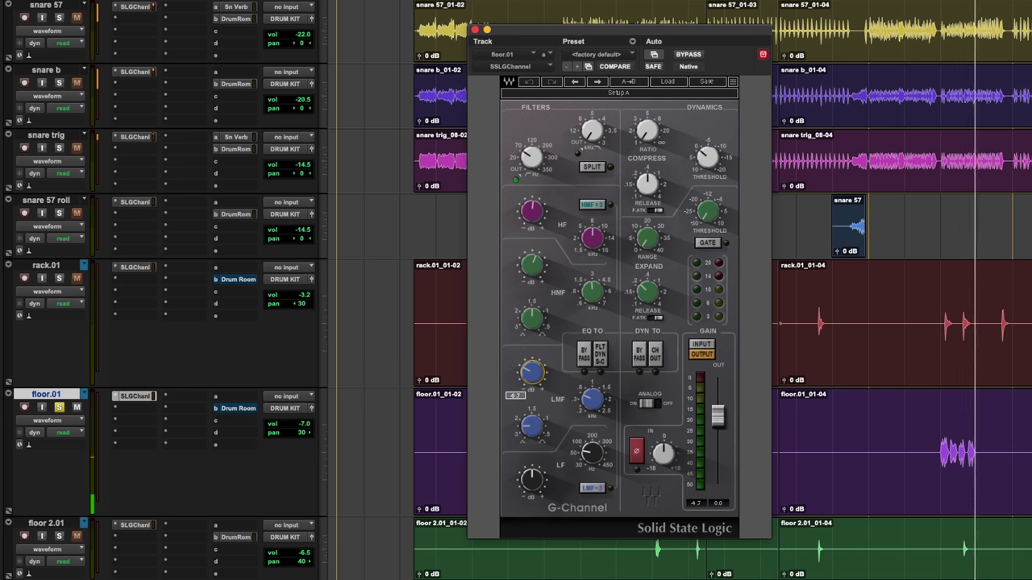
mouse_move(532, 156)
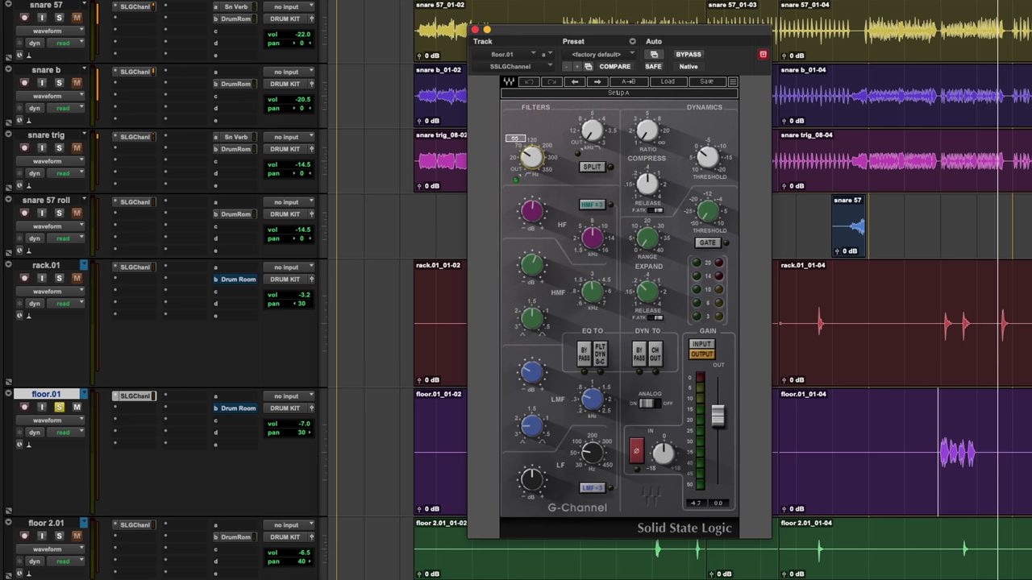
key(space)
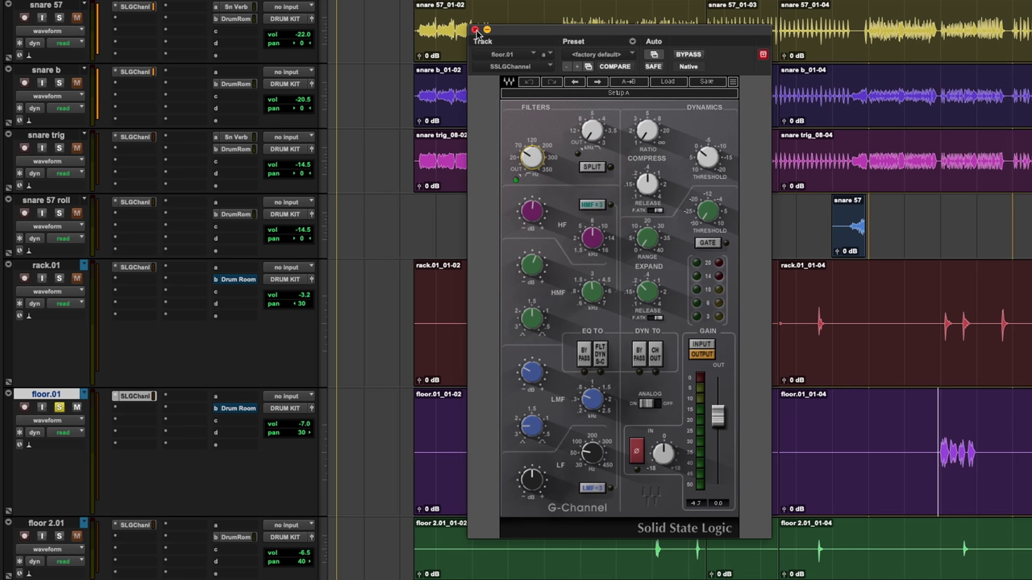
- Close the floor.01 channel strip and open the oh overheads' SSL G-Channel
click(476, 30)
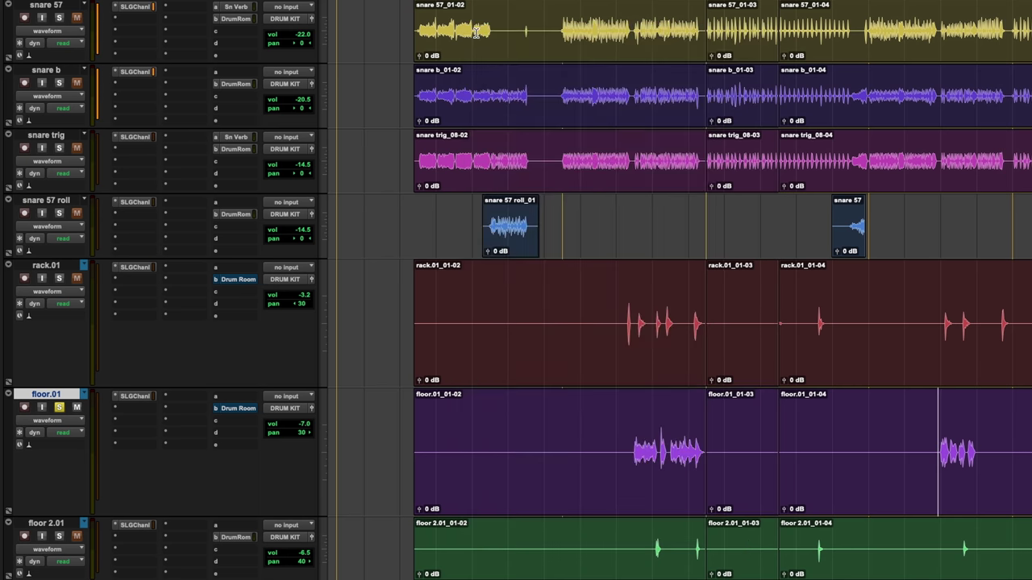
scroll(516, 290, down, 4)
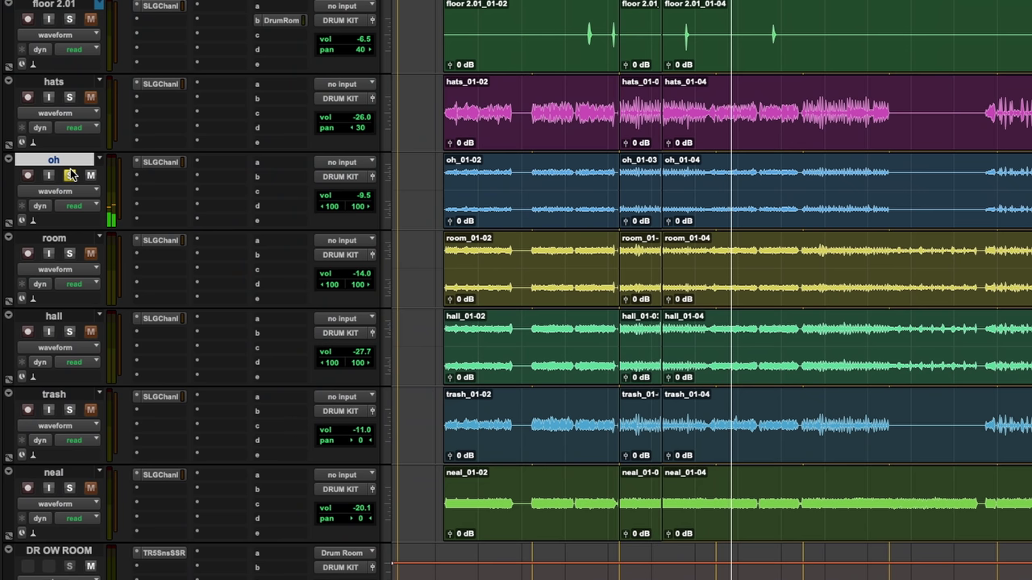
click(171, 164)
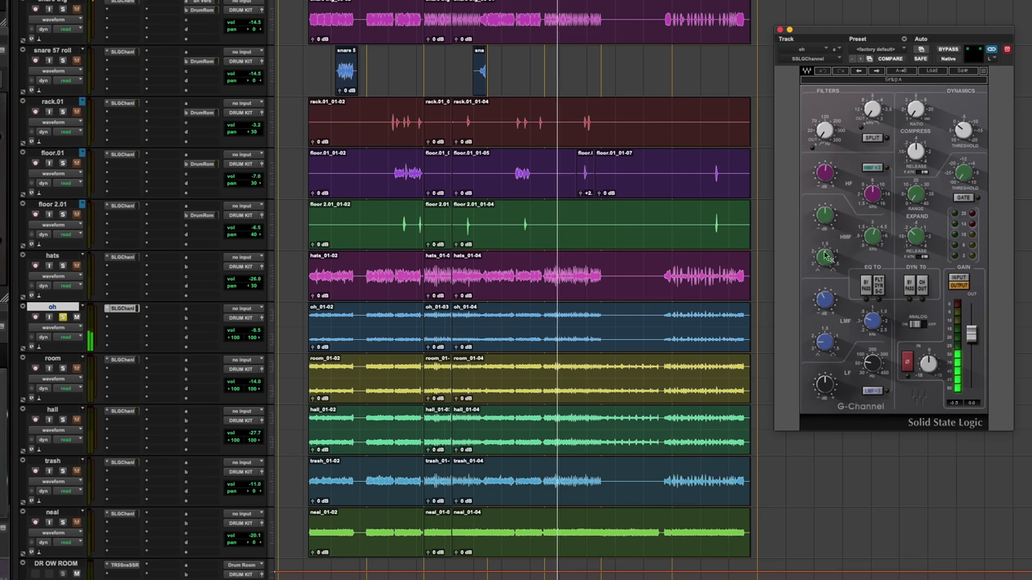
mouse_move(825, 172)
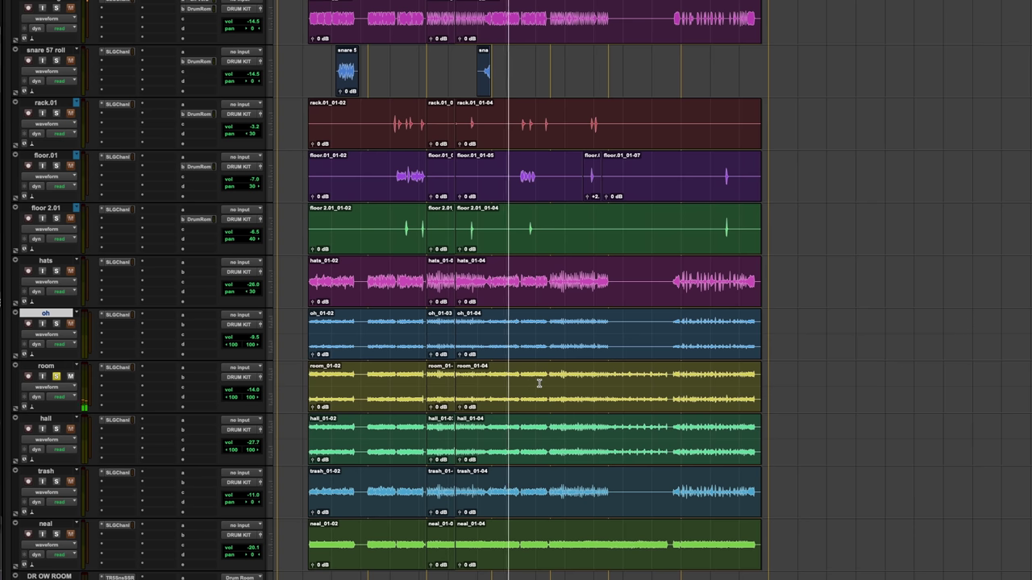
- Open the SSL G-Channel on the room track
click(117, 368)
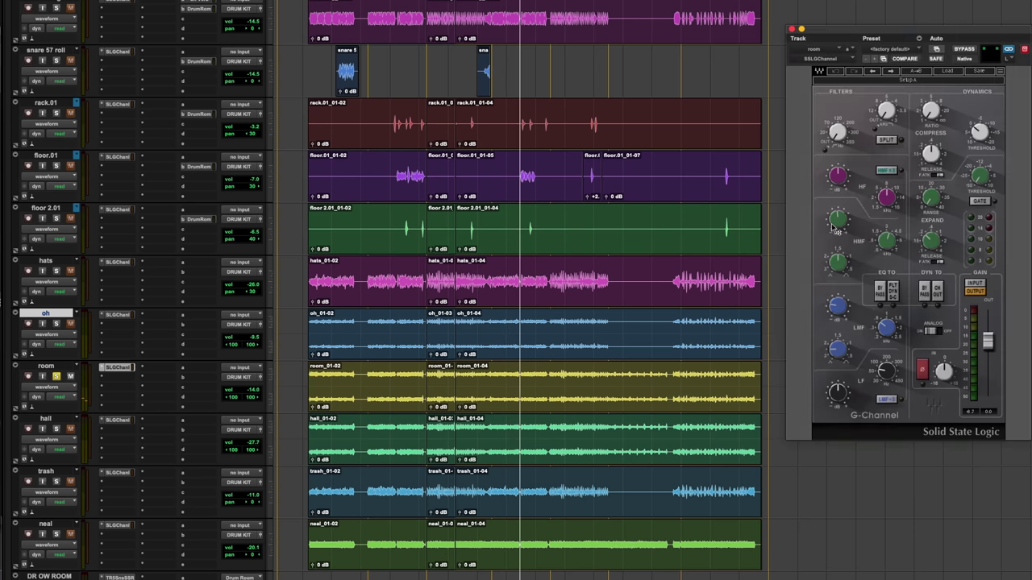
mouse_move(837, 229)
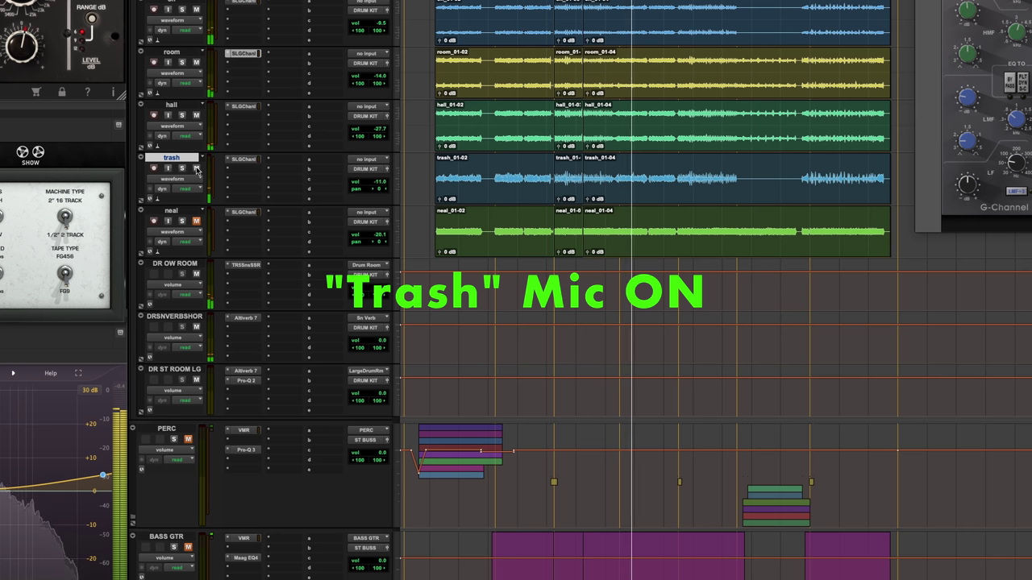
- Mute the trash mic track
click(196, 168)
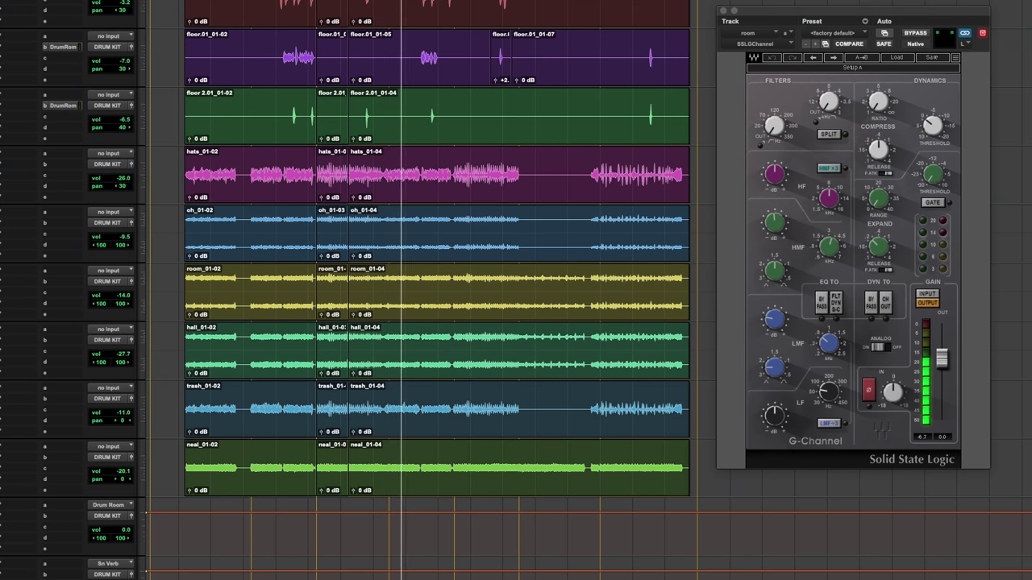
- Make the neal track much taller and bypass the room G-Channel to compare
click(146, 475)
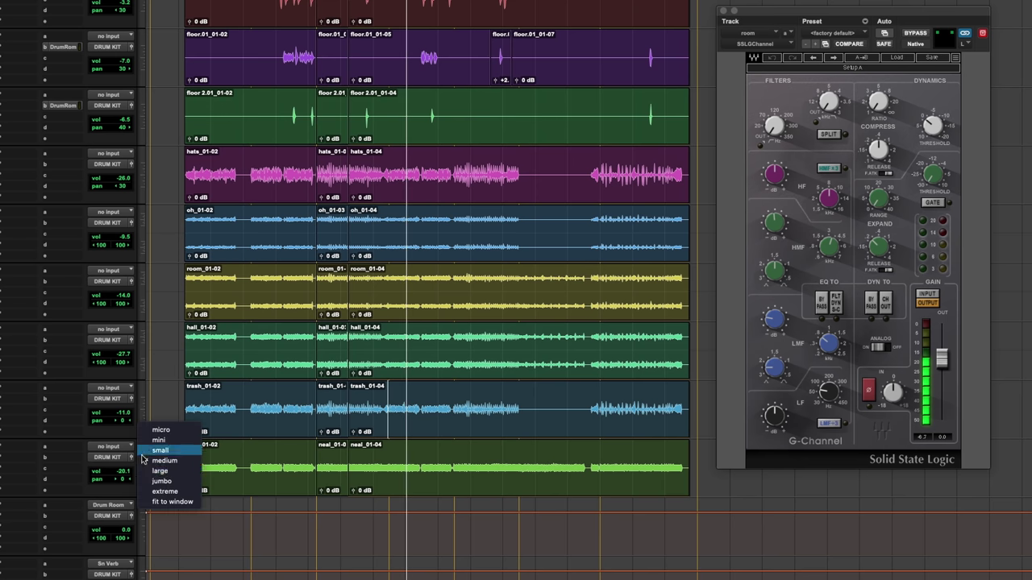
click(161, 471)
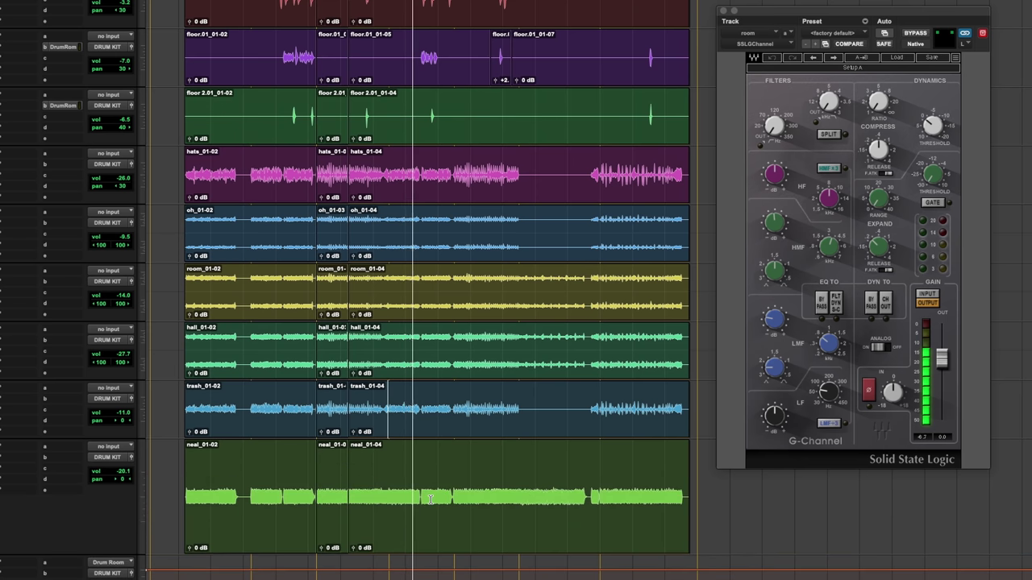
click(916, 33)
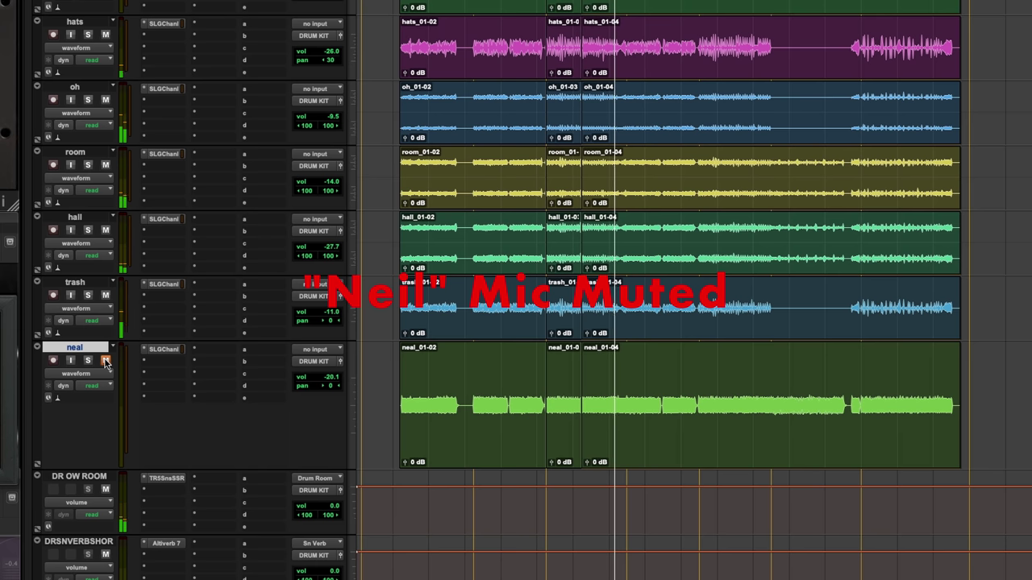
click(105, 361)
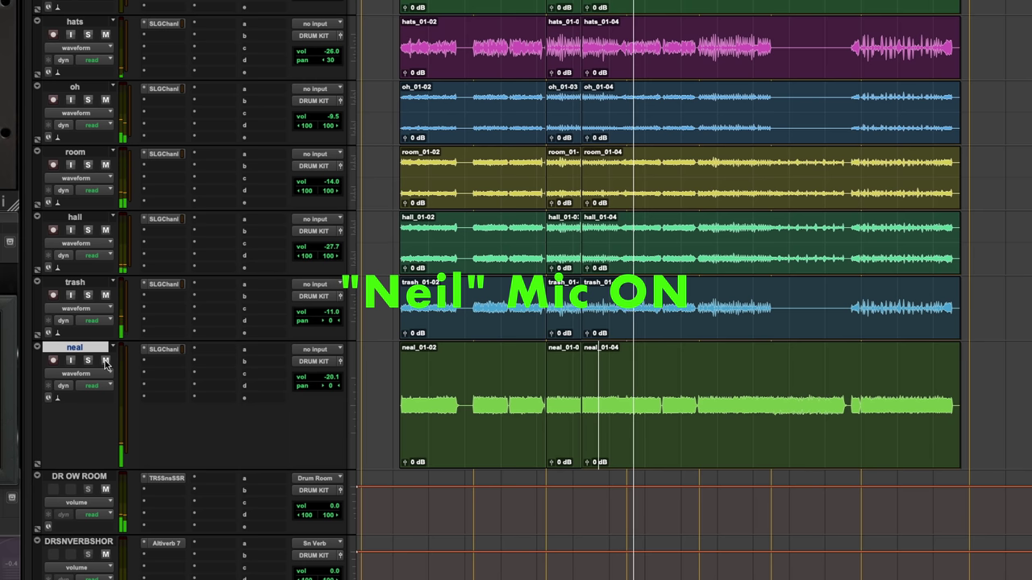
click(105, 361)
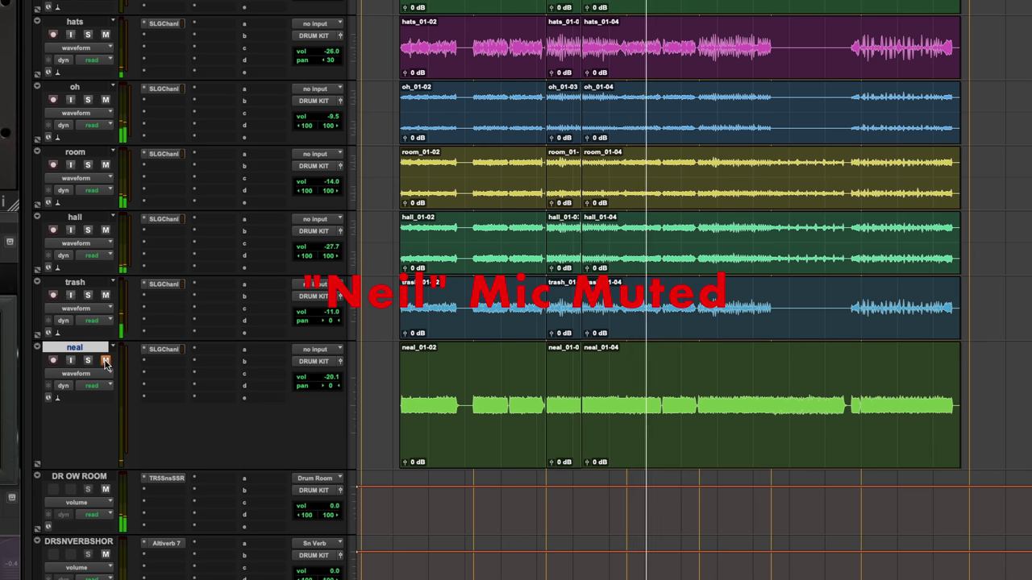
click(105, 361)
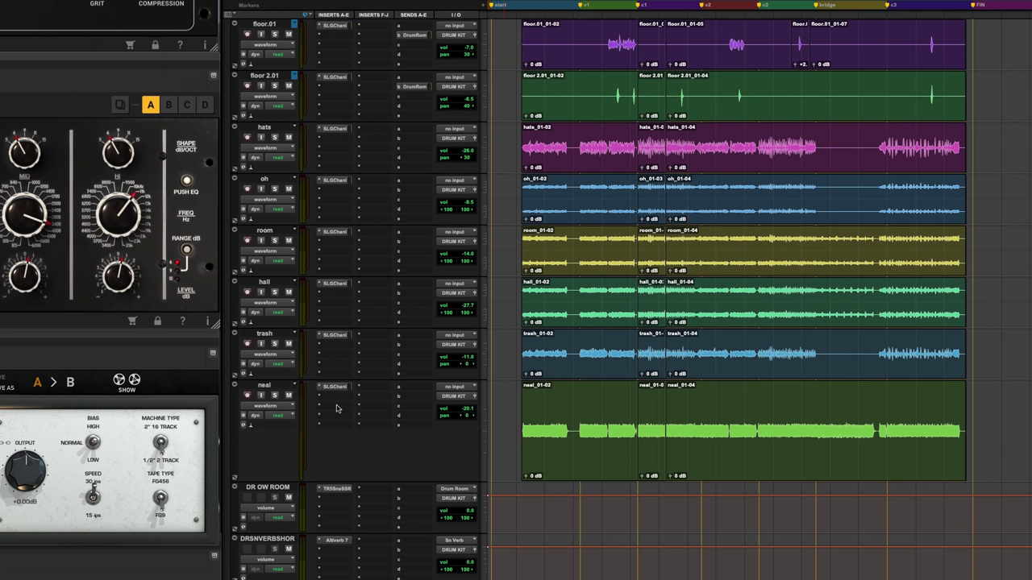
- Collapse the DRUM KIT folder to medium height and open its Virtual Mix Rack plug-in
scroll(236, 403, up, 8)
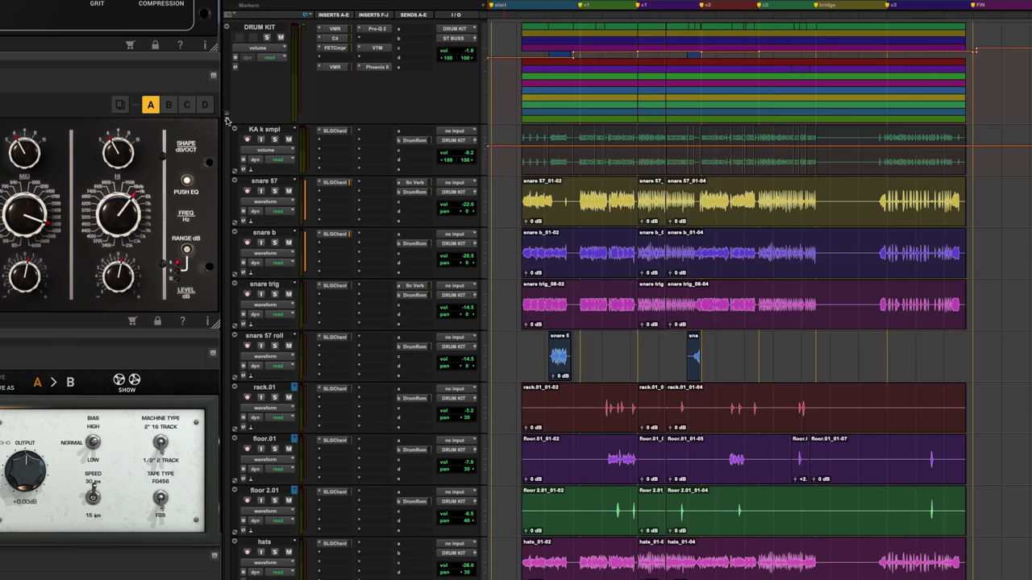
click(227, 116)
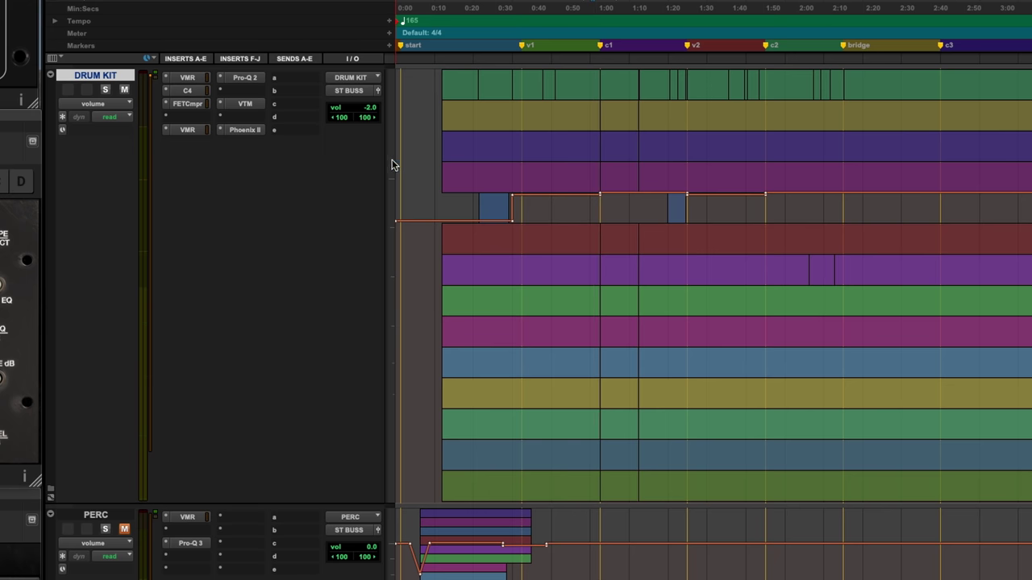
click(393, 160)
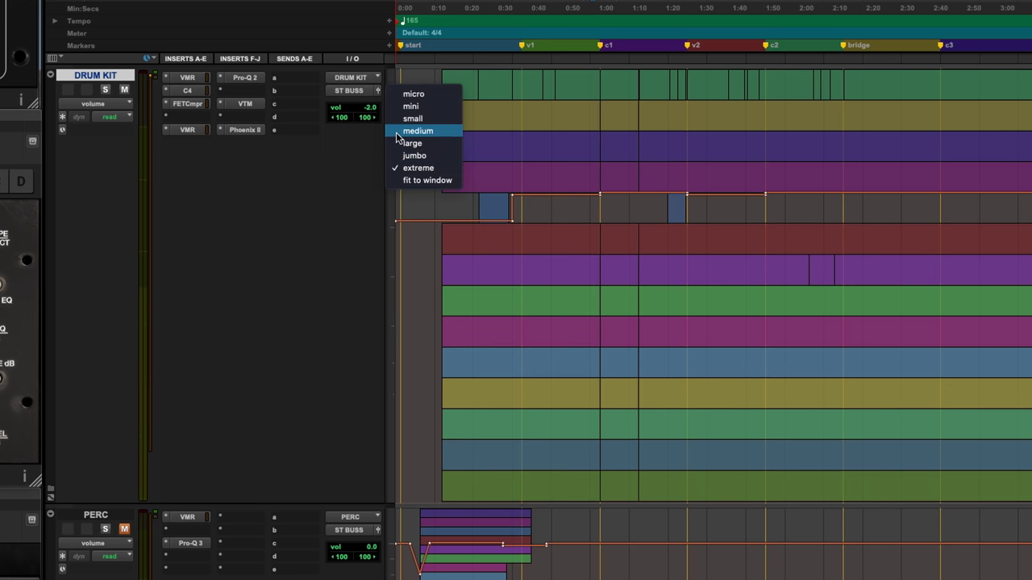
click(400, 131)
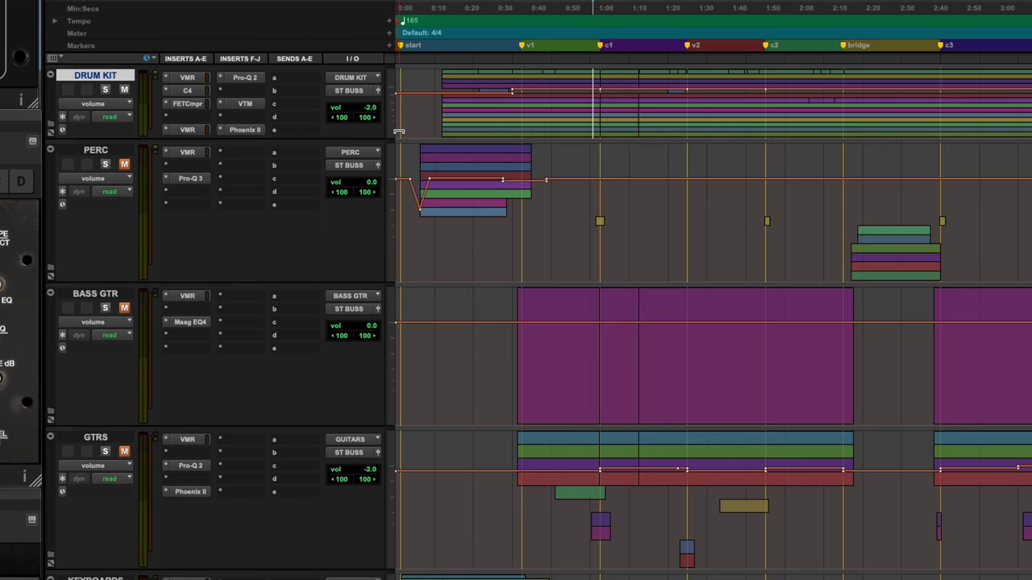
click(188, 78)
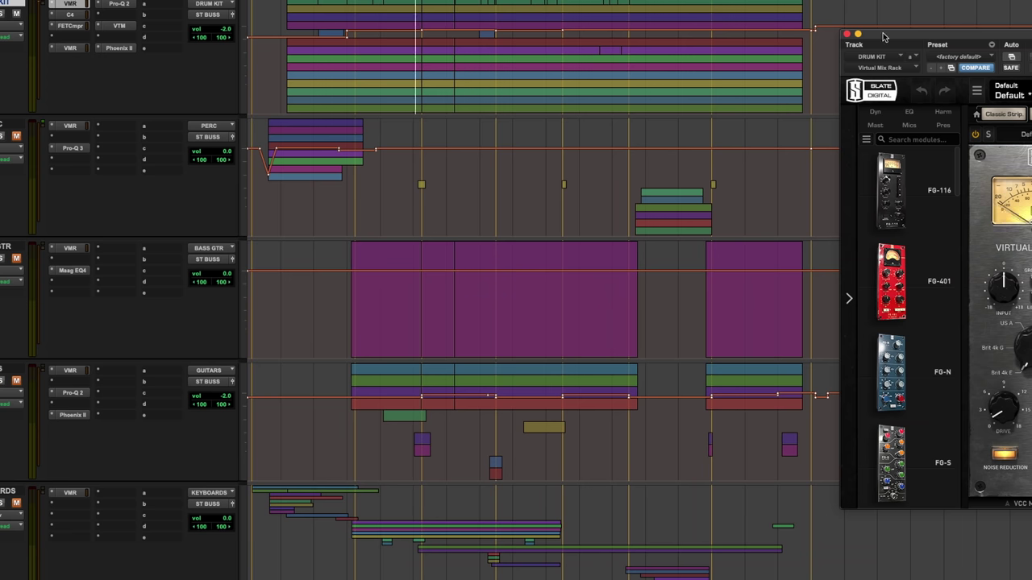
- Drag the Virtual Mix Rack window to the centre of the screen
drag(883, 37, 403, 59)
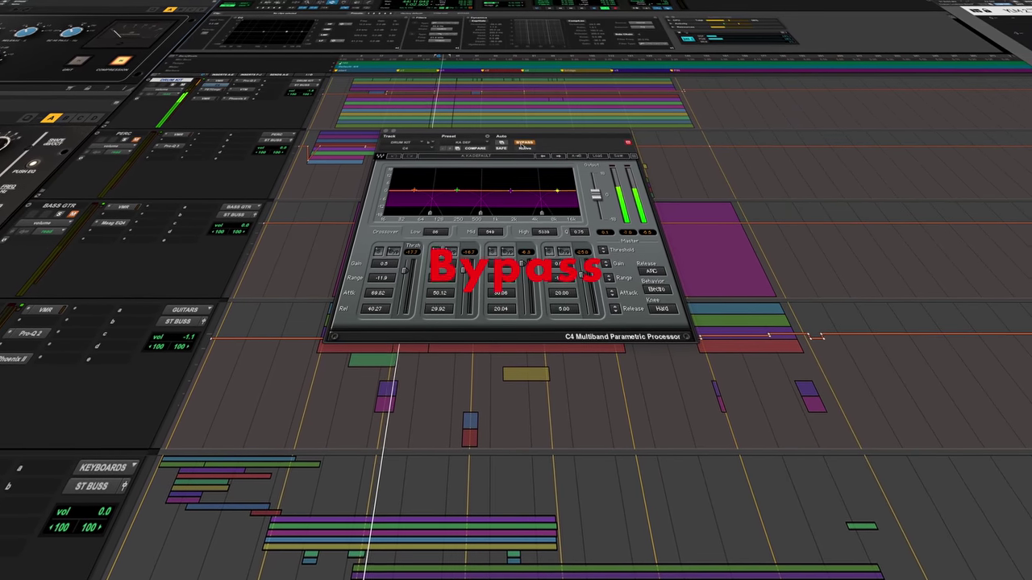
- Turn off bypass on the DRUM KIT's C4 multiband compressor
click(524, 143)
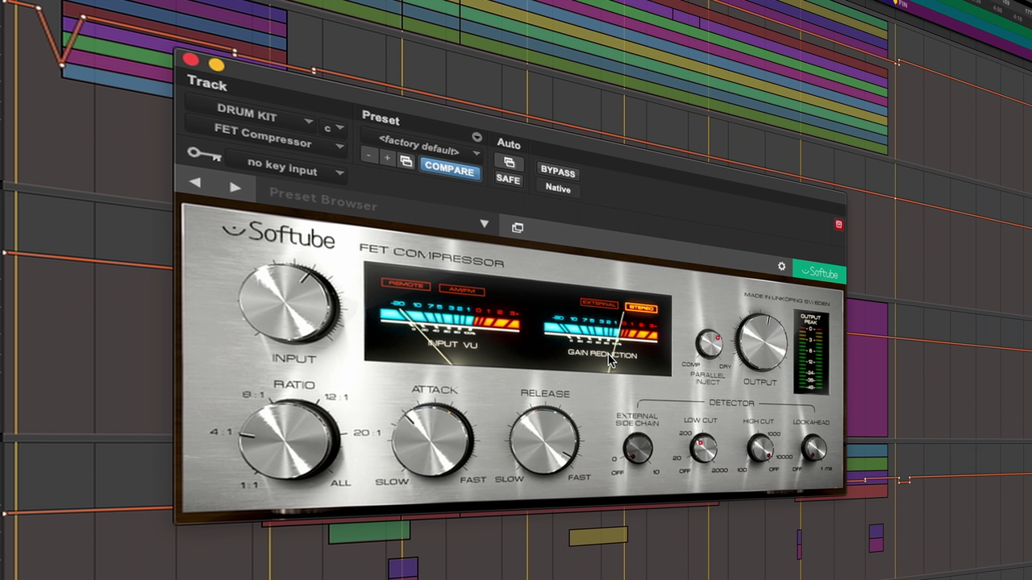
- Raise the DRUM KIT FET Compressor's Parallel Inject blend to about 0.680
mouse_move(699, 364)
mouse_move(727, 371)
scroll(712, 345, down, 1)
click(711, 345)
drag(709, 343, 706, 304)
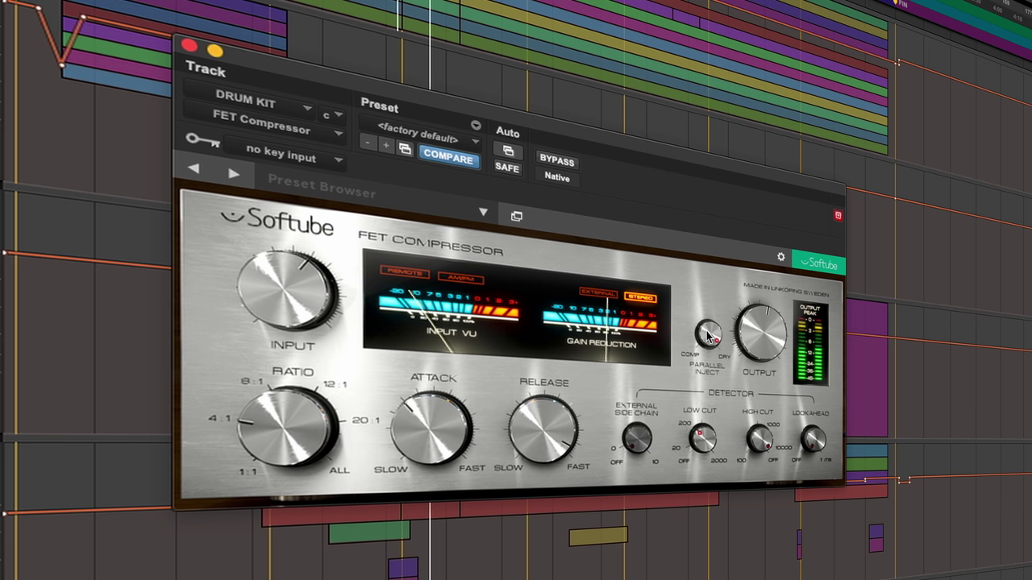
drag(710, 336, 709, 361)
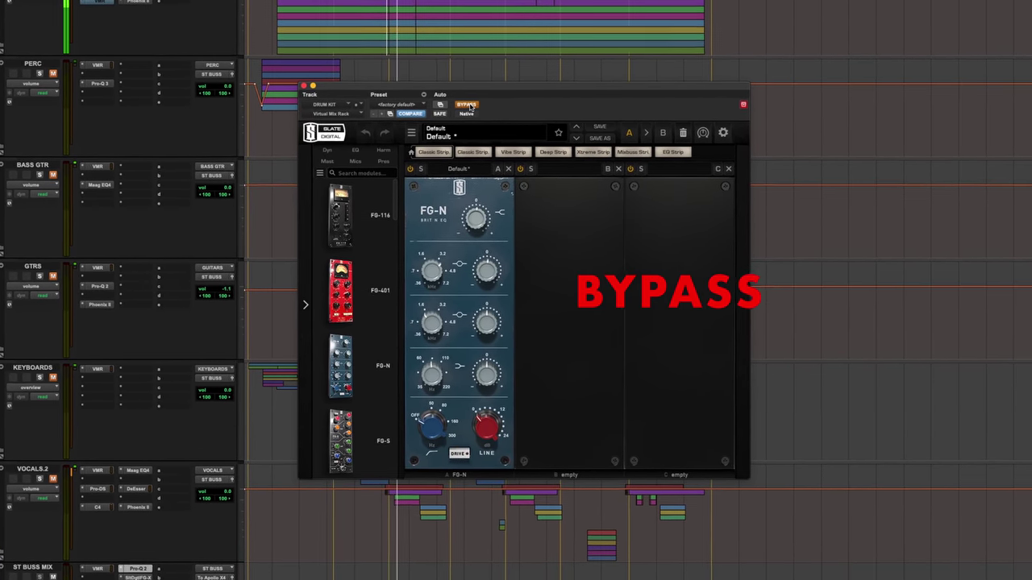
- Engage the Virtual Mix Rack EQ on DRUM KIT, bypass it to compare, then re-engage it
click(468, 102)
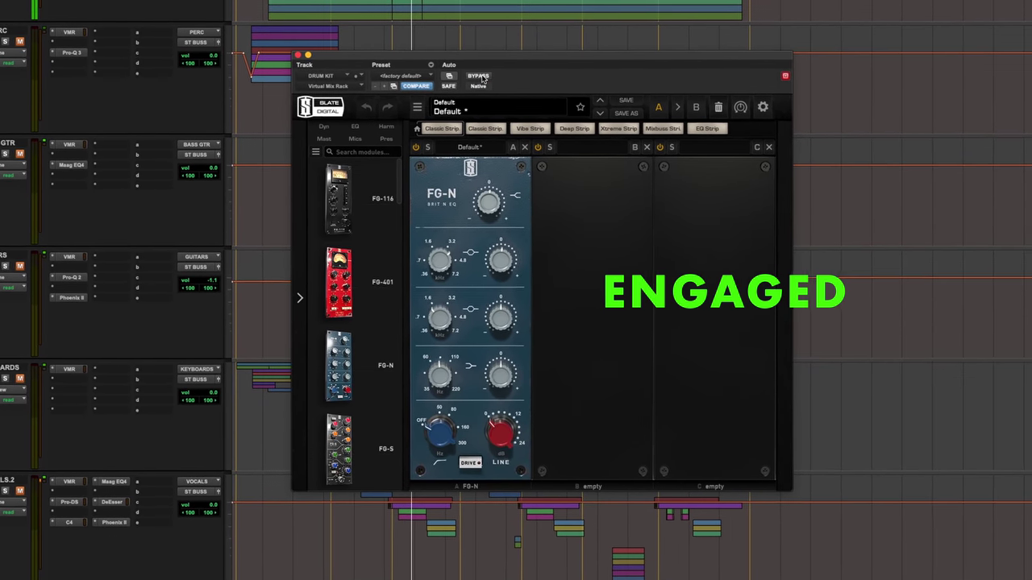
click(481, 72)
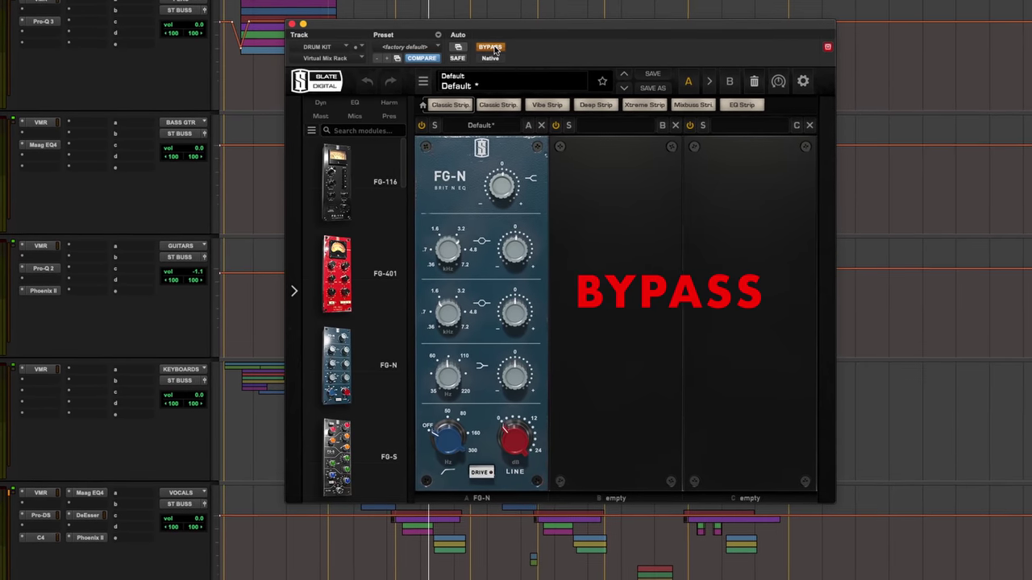
click(493, 44)
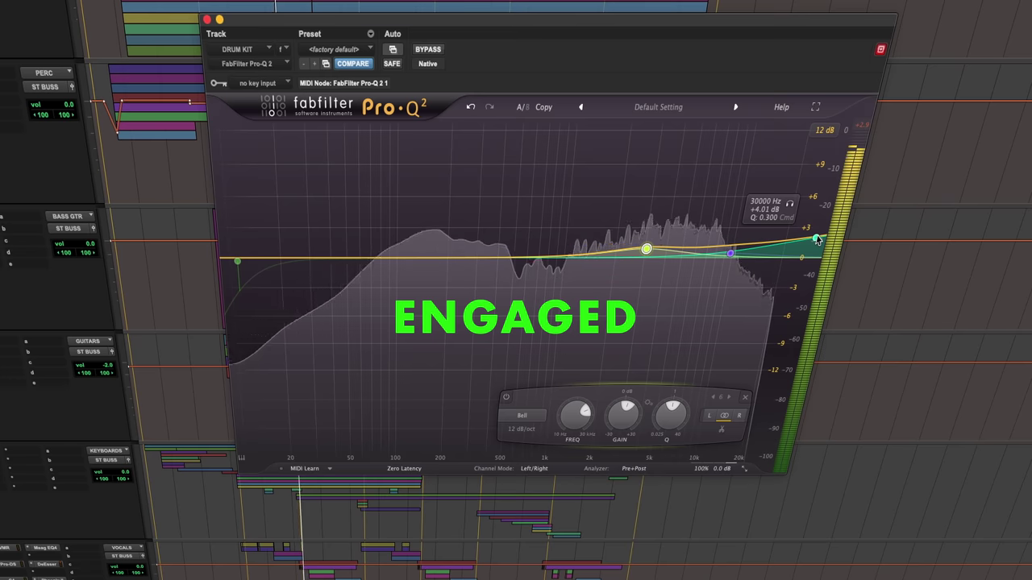
- Bypass the Pro-Q 2 EQ on DRUM KIT to compare
click(547, 79)
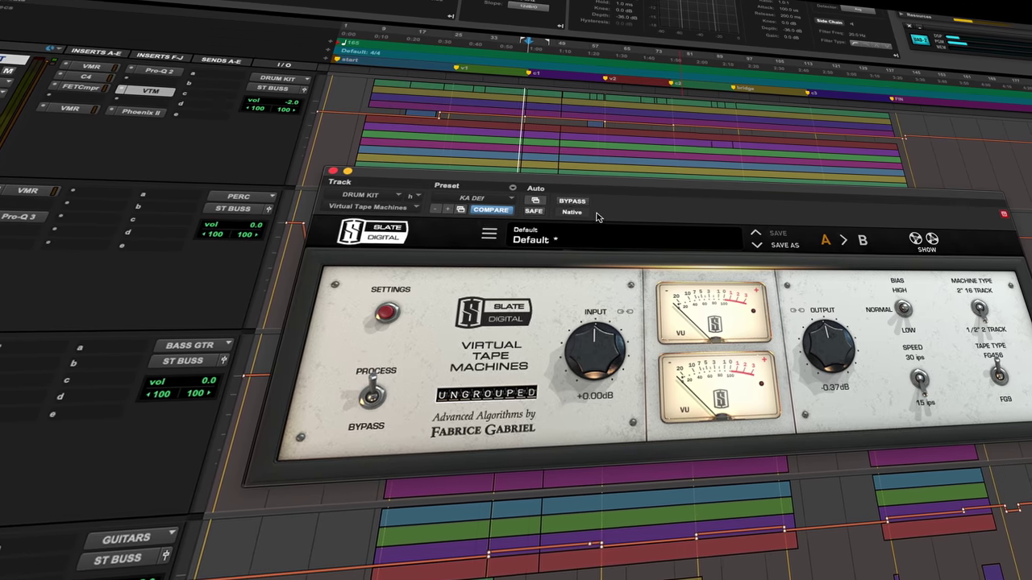
- A/B Virtual Tape Machines on the drums, check its calibration settings, and leave it engaged
click(566, 201)
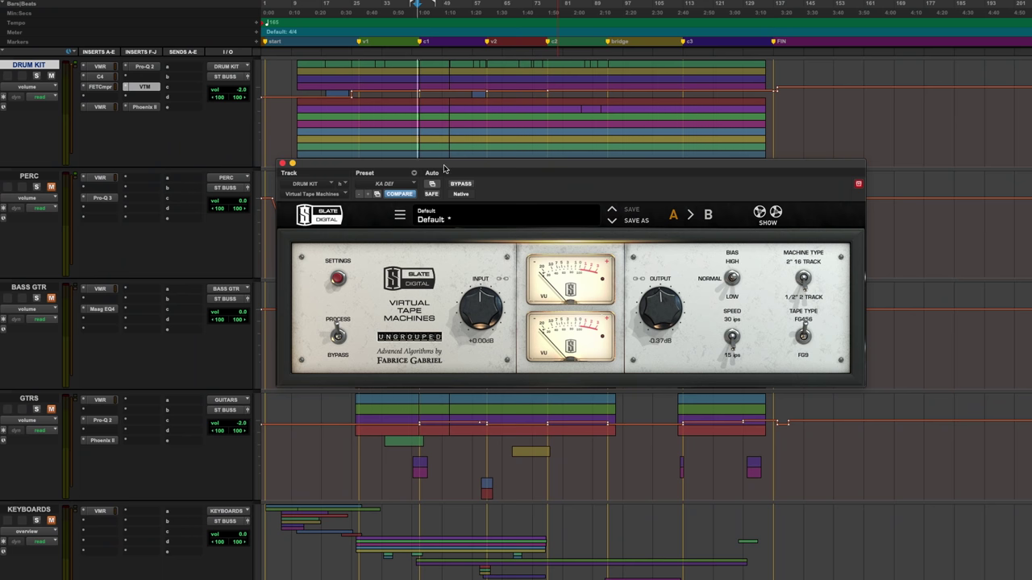
click(337, 279)
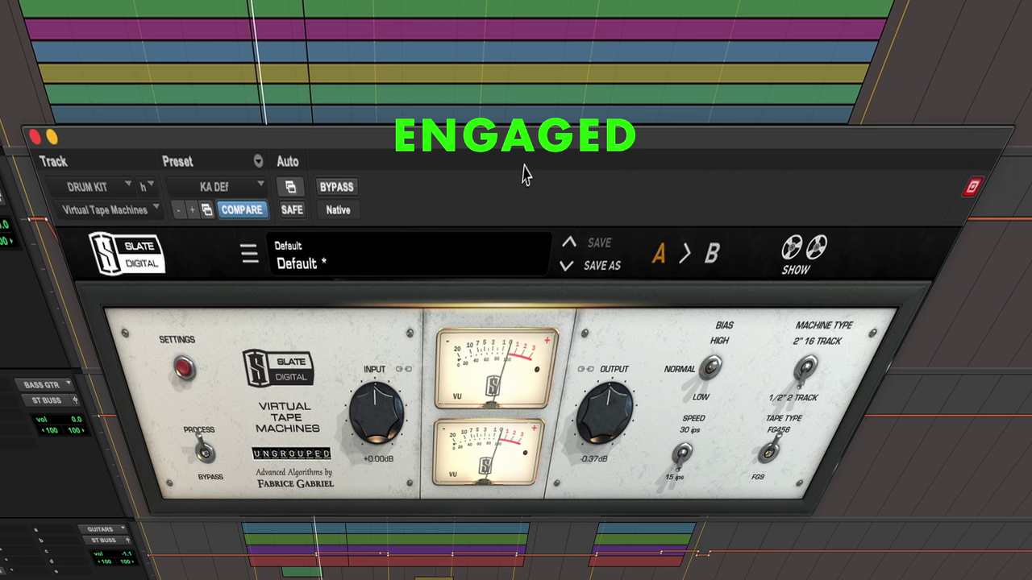
click(343, 188)
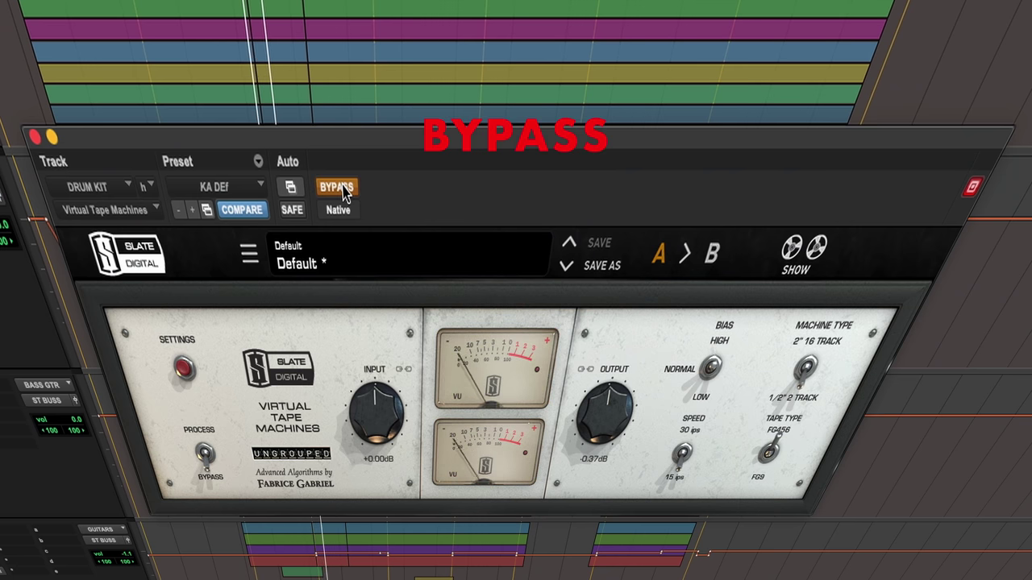
click(343, 188)
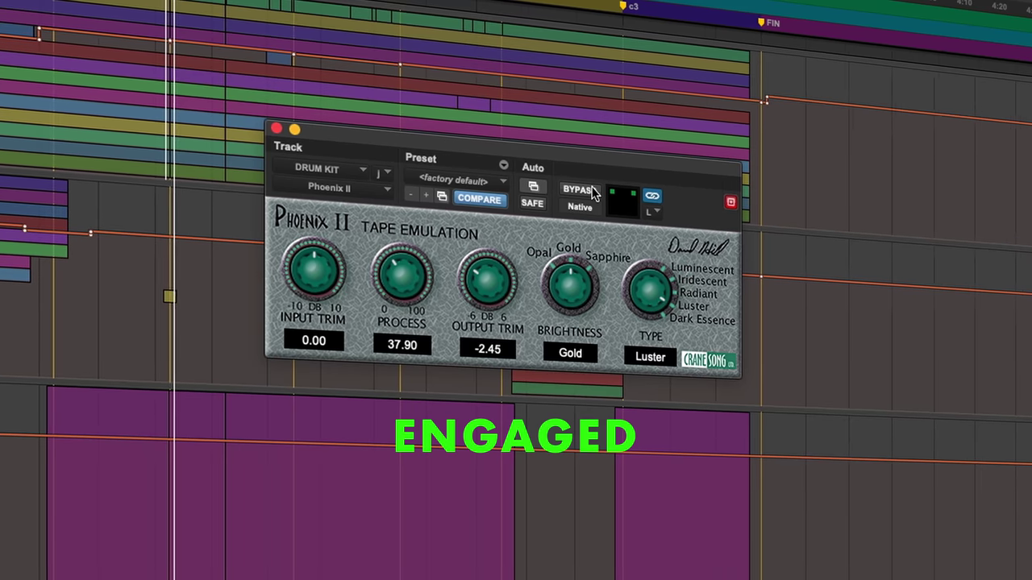
- Bypass Phoenix II on the DRUM KIT bus to compare, then re-engage it
click(591, 193)
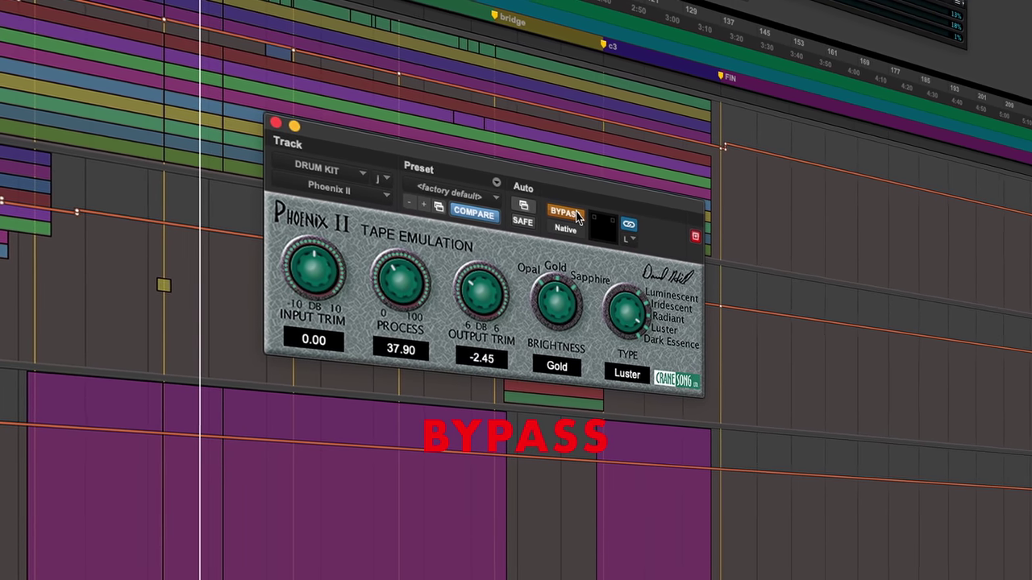
click(575, 214)
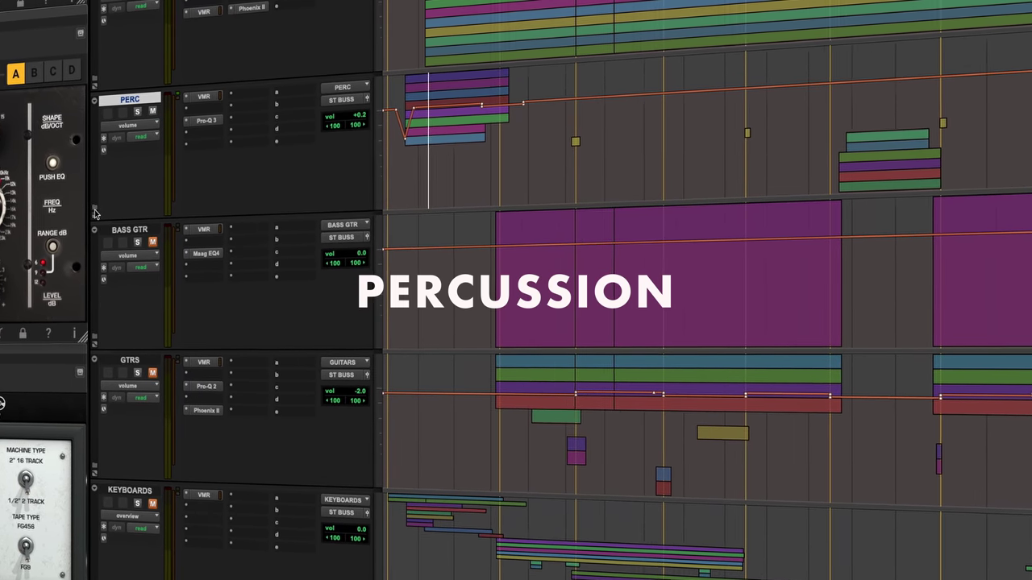
- Expand the PERC folder, select its percussion overdub tracks and set an edit point there
click(94, 101)
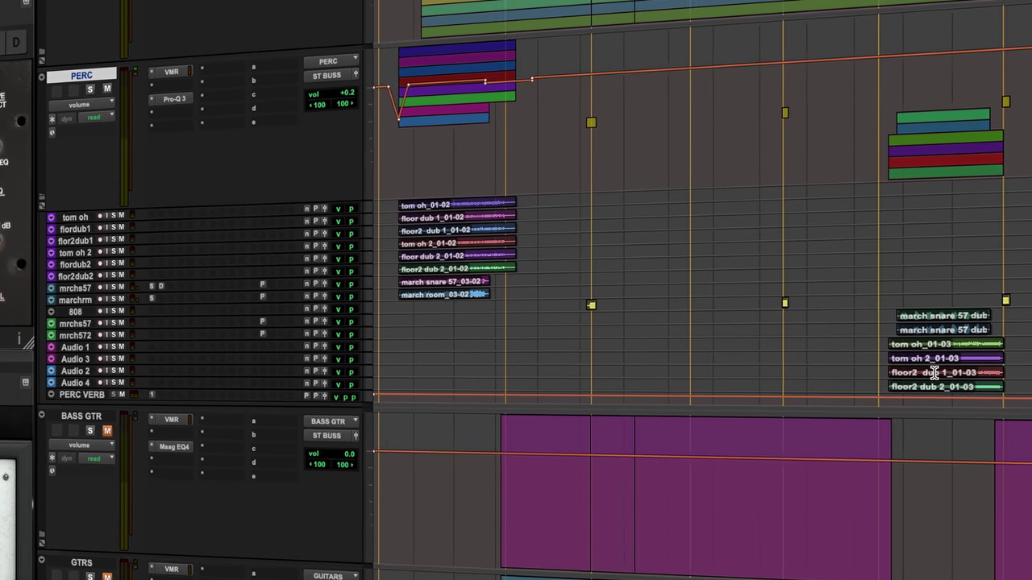
click(441, 253)
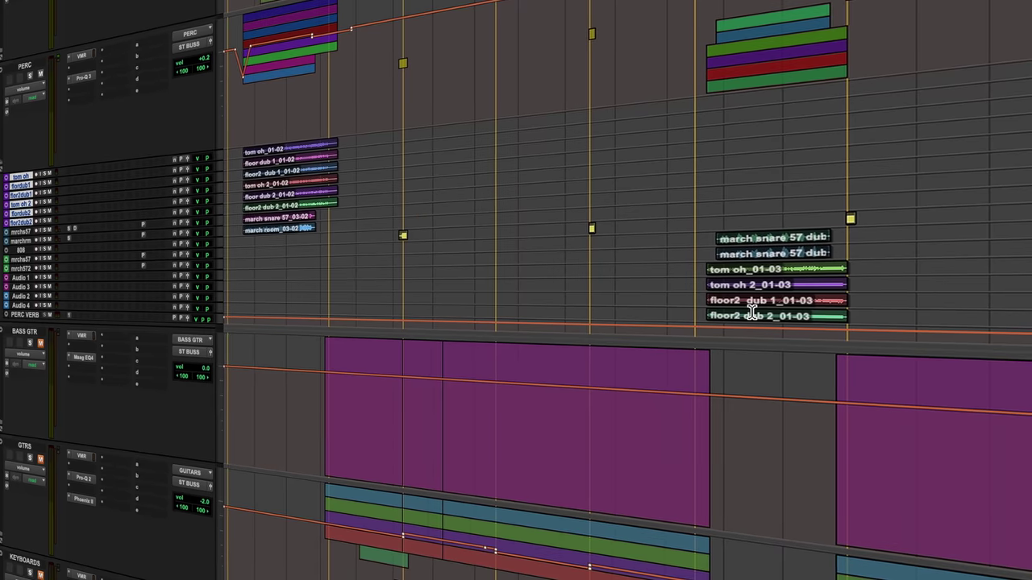
click(727, 278)
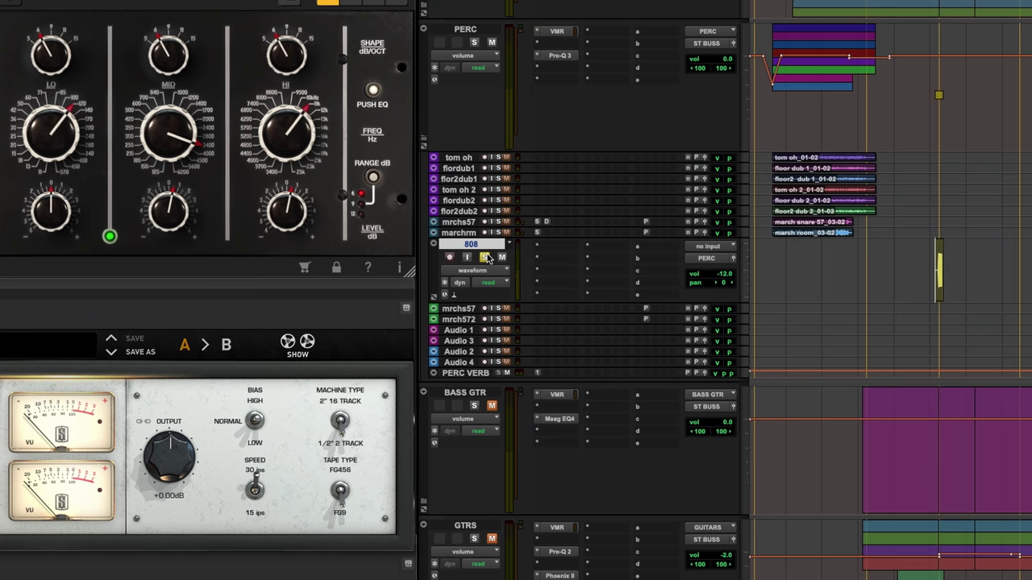
- Unsolo the 808 track
click(486, 258)
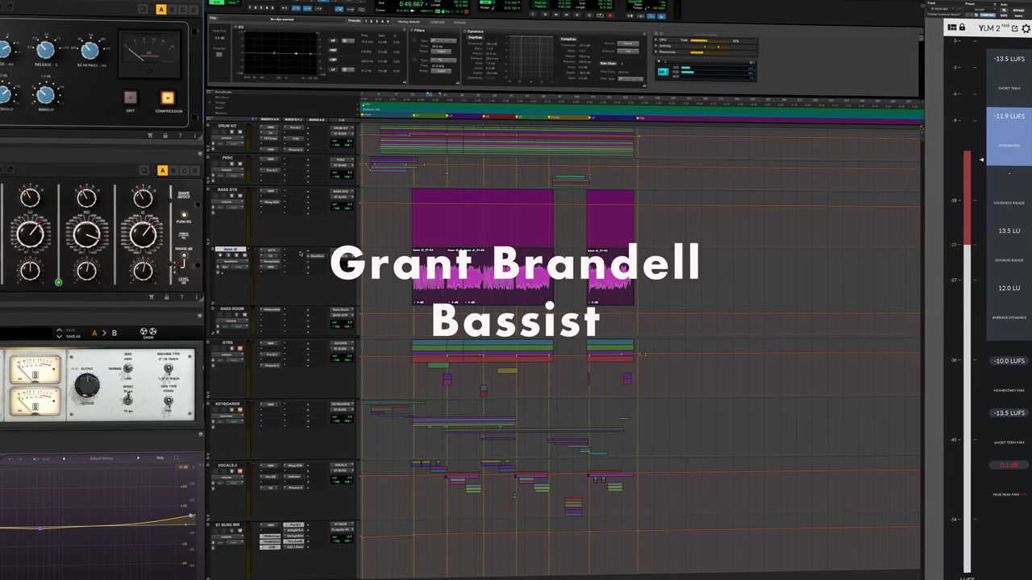
- Compare the Ampeg SVTV amp on bass di against the bypassed DI, ending engaged
click(263, 254)
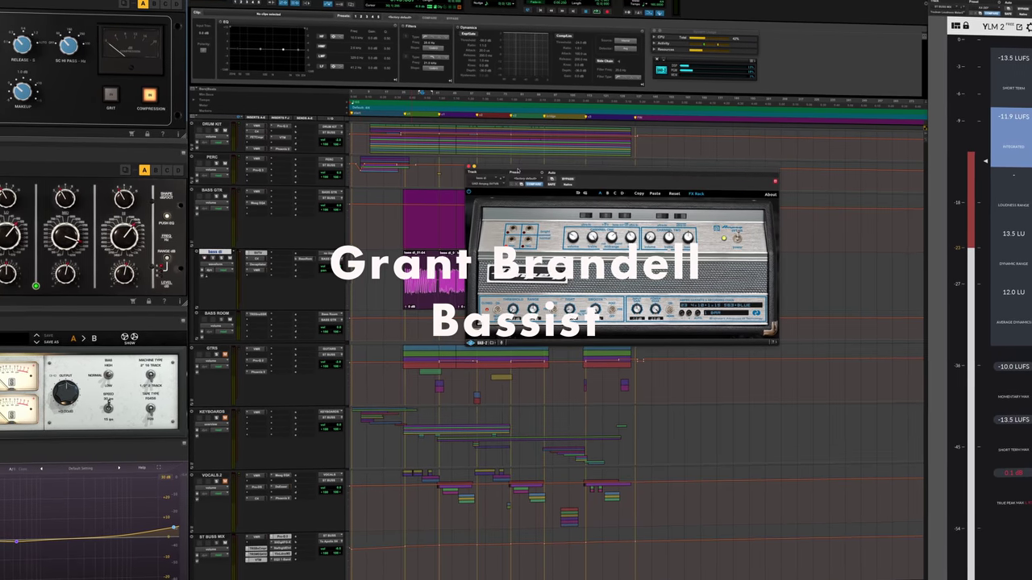
drag(518, 176, 622, 110)
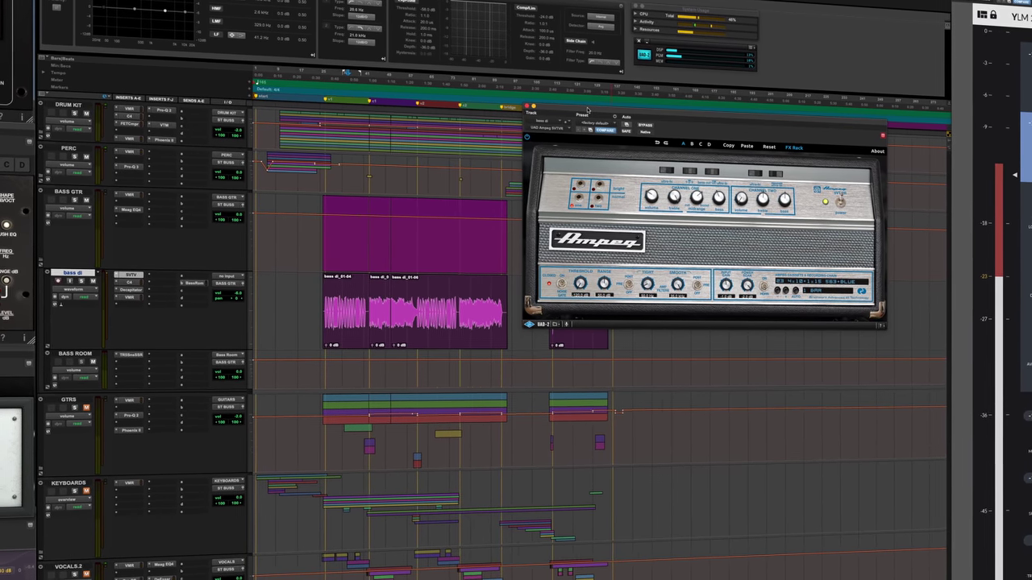
ctrl+click(113, 290)
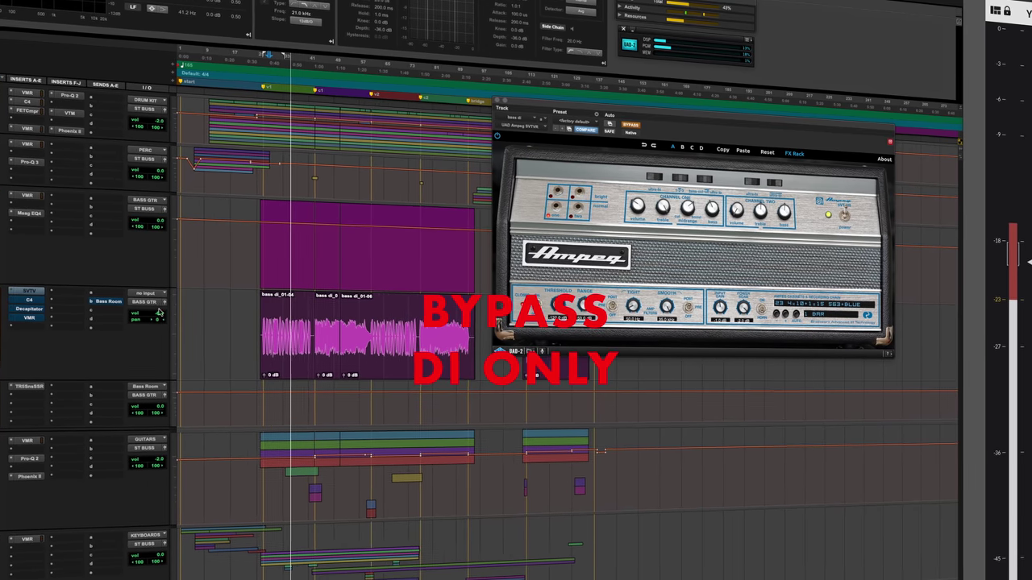
click(38, 291)
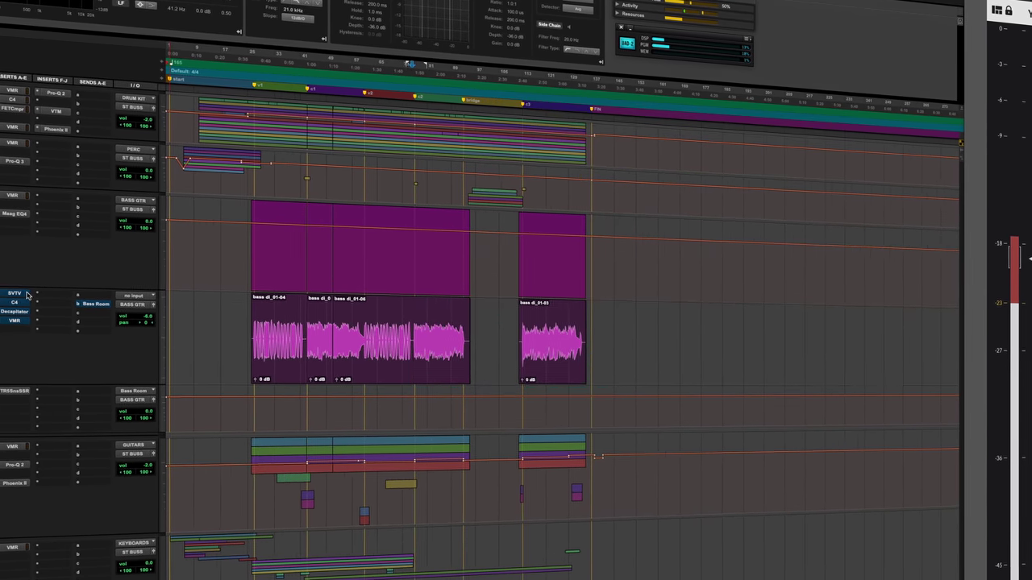
click(24, 294)
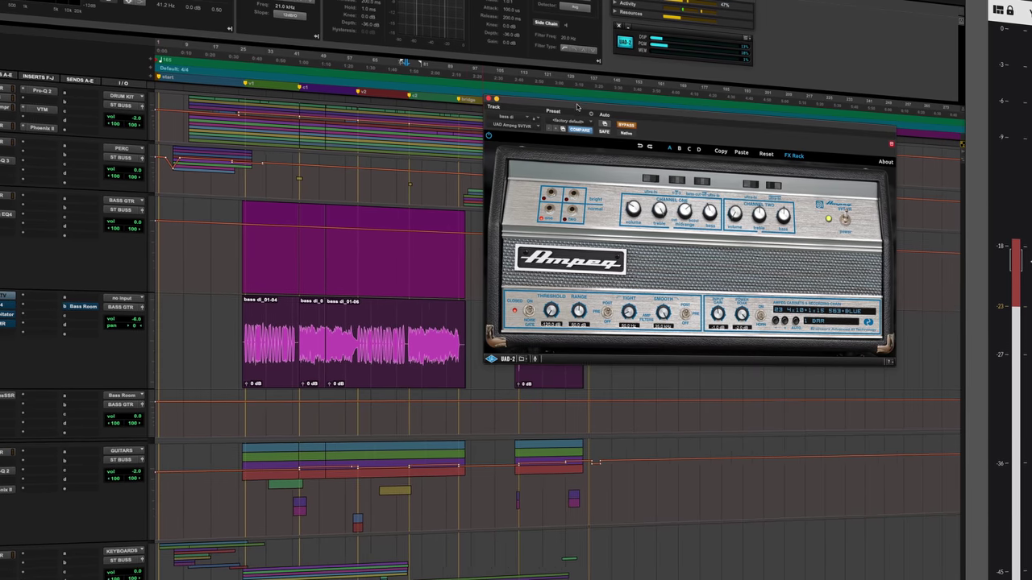
drag(577, 108, 575, 61)
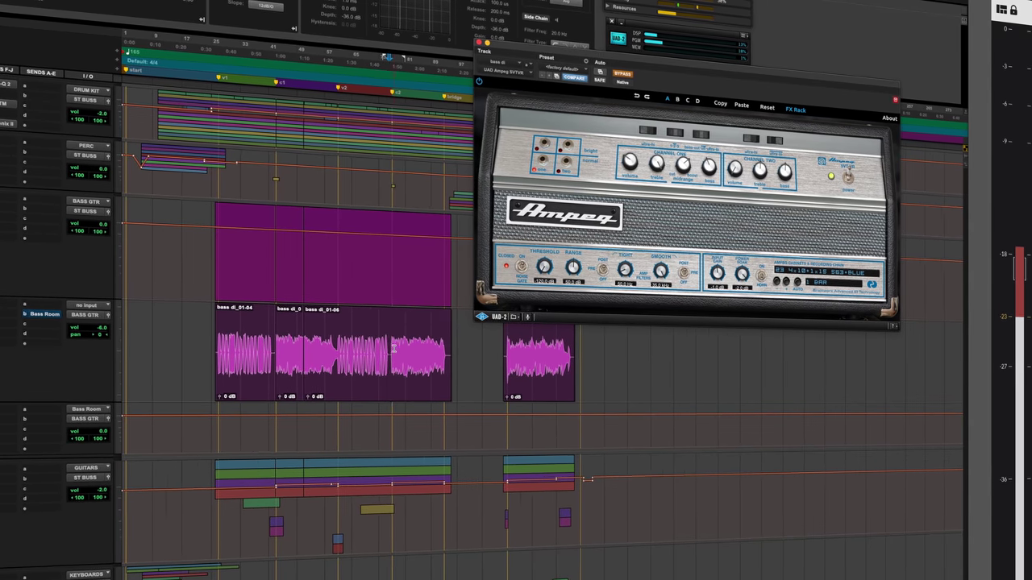
click(618, 73)
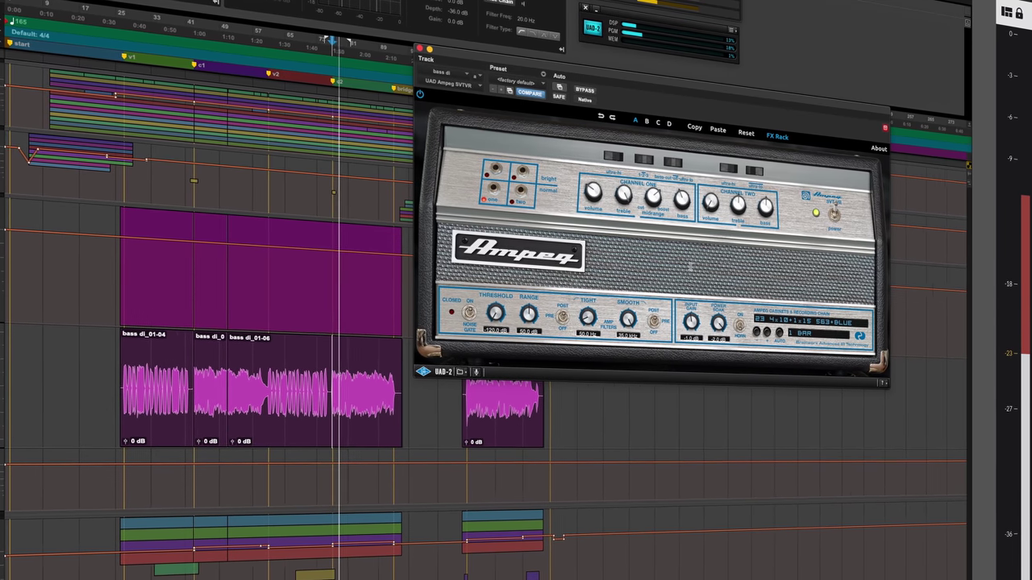
- Try the 09 1x15 563 cabinet, then settle back on 23 4x10+1x15 563+BLUE
click(770, 323)
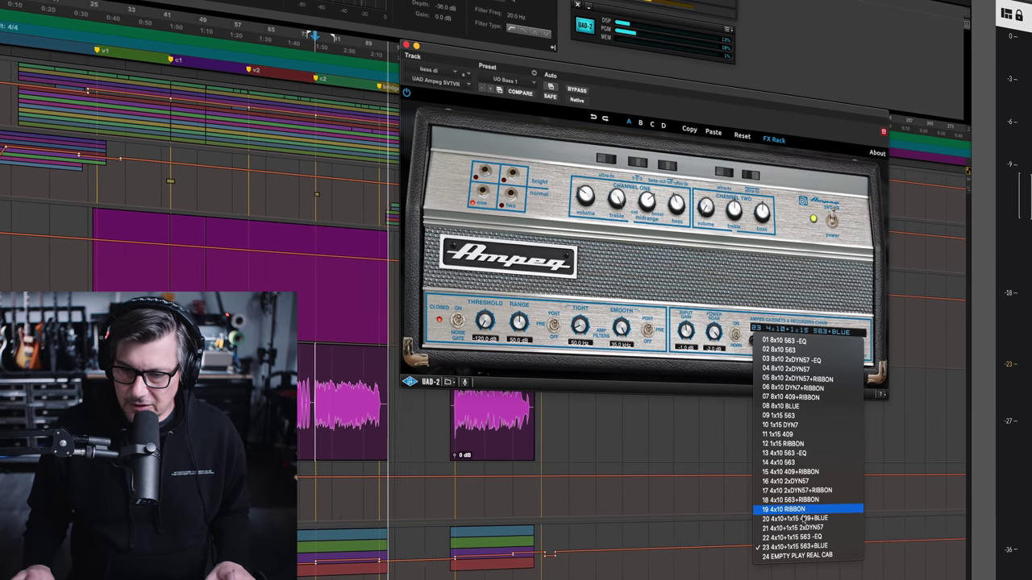
click(794, 548)
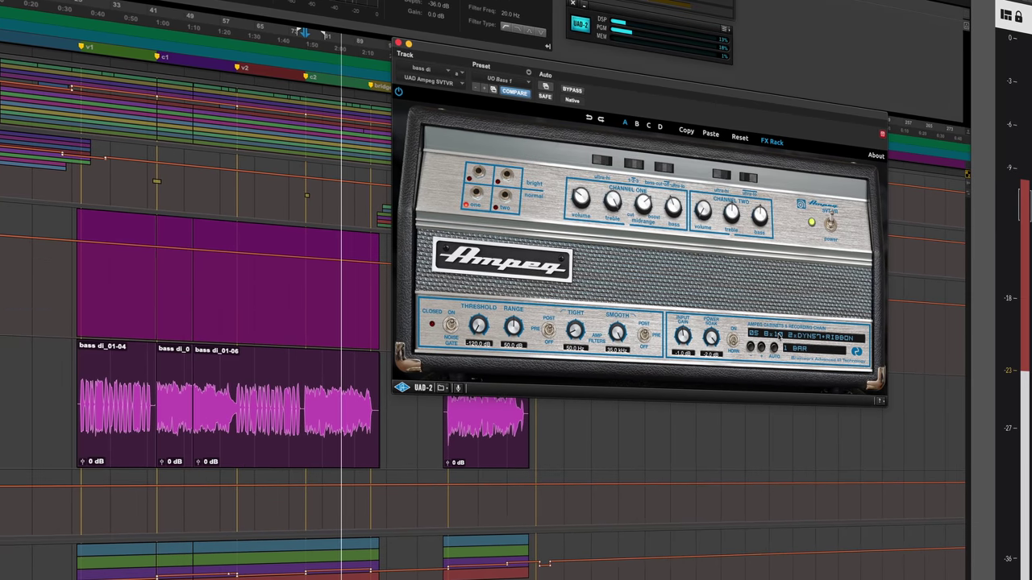
click(806, 338)
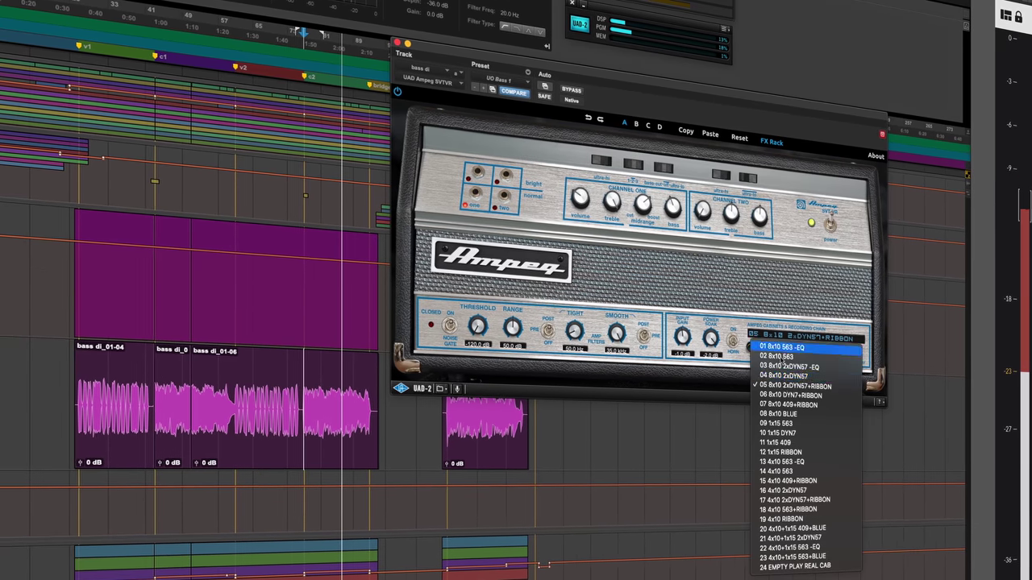
click(786, 425)
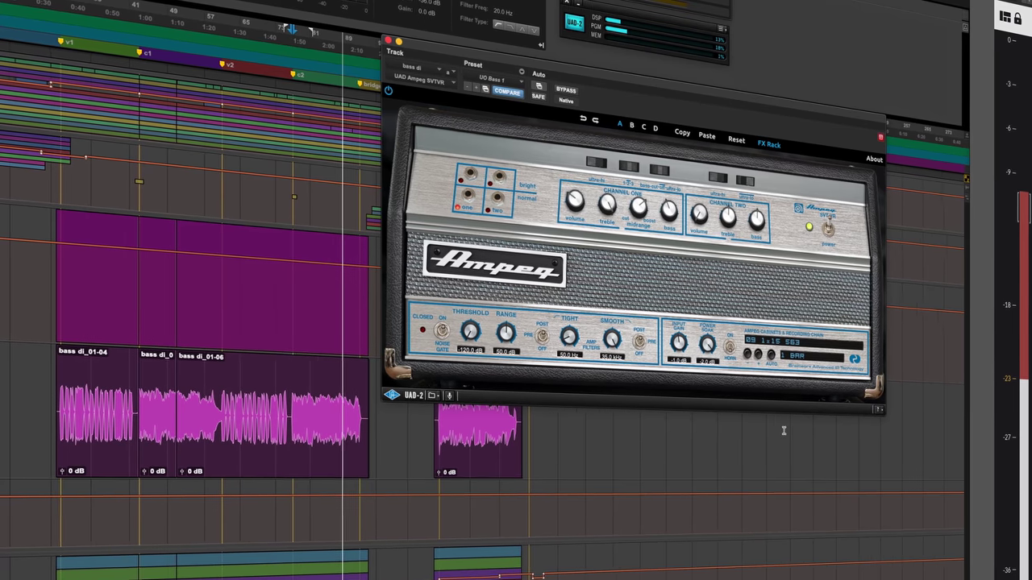
click(775, 343)
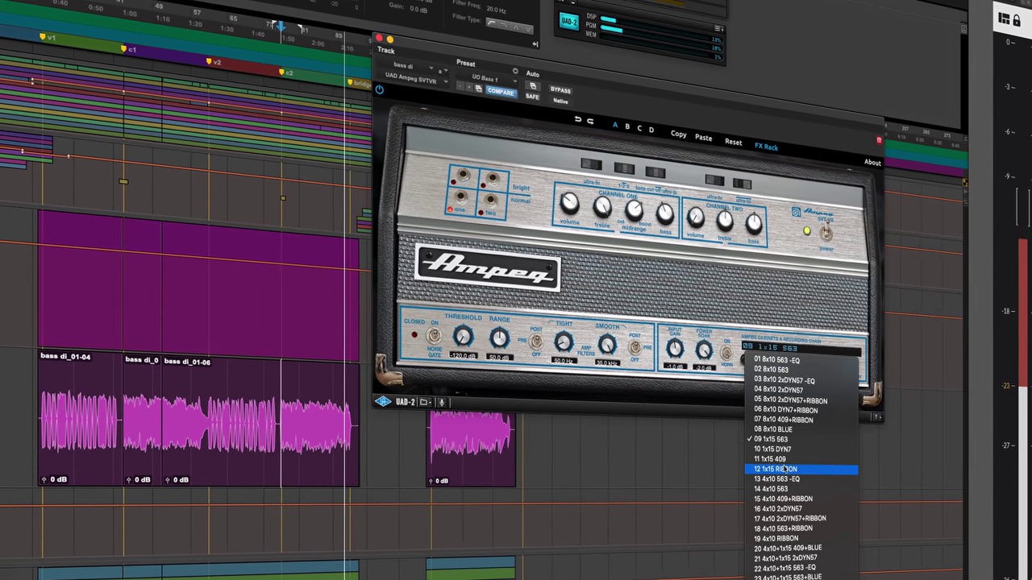
click(783, 472)
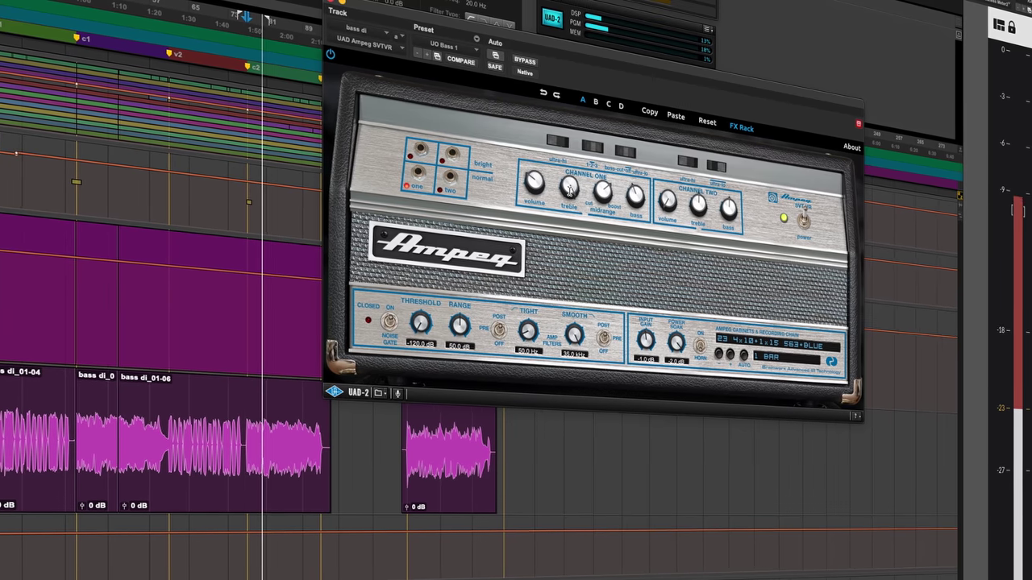
- Nudge the Ampeg's Channel One treble knob up slightly
drag(568, 190, 567, 187)
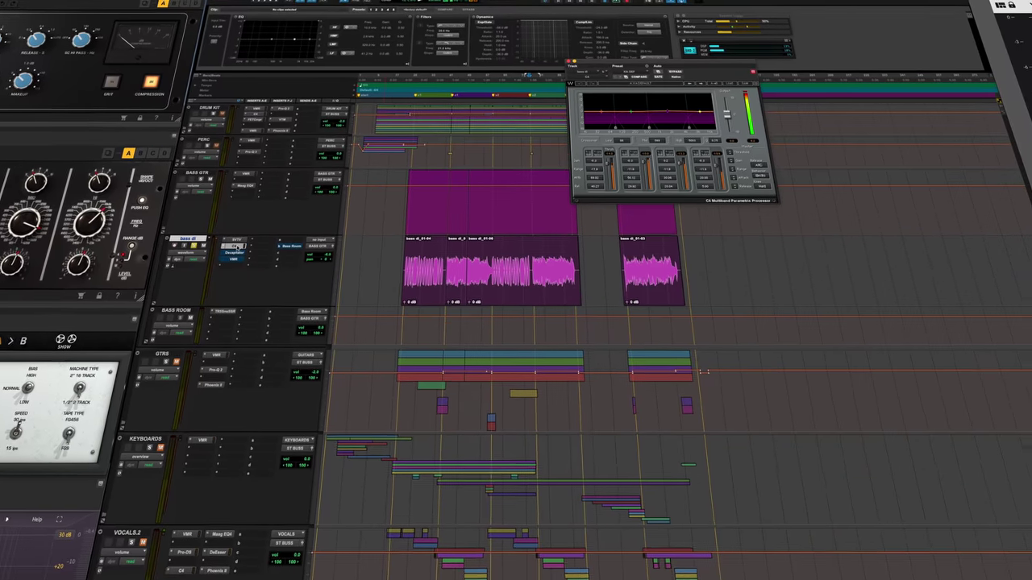
- Start playback of the song to hear the mix after closing the C4 window
key(space)
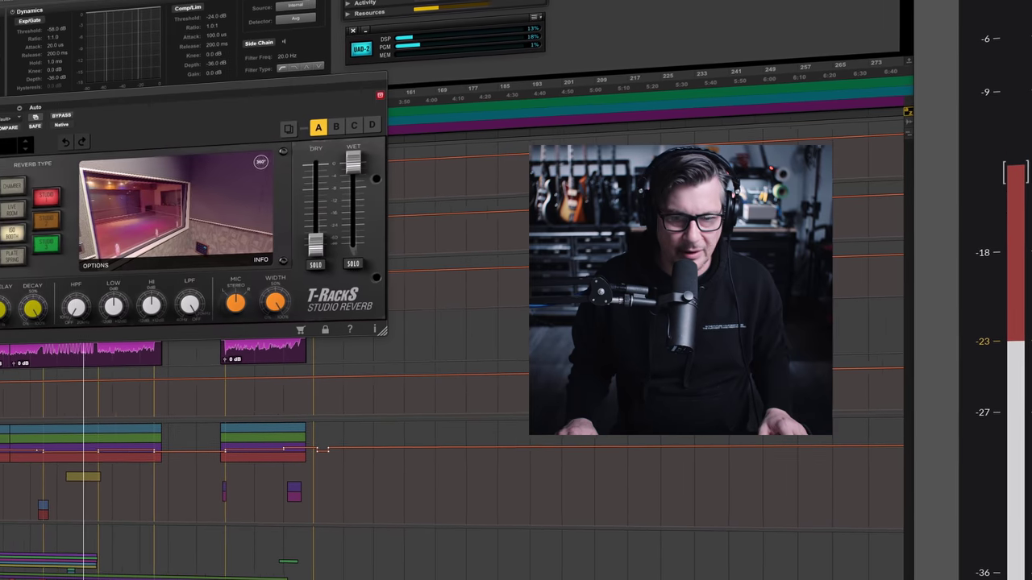
drag(52, 97, 404, 115)
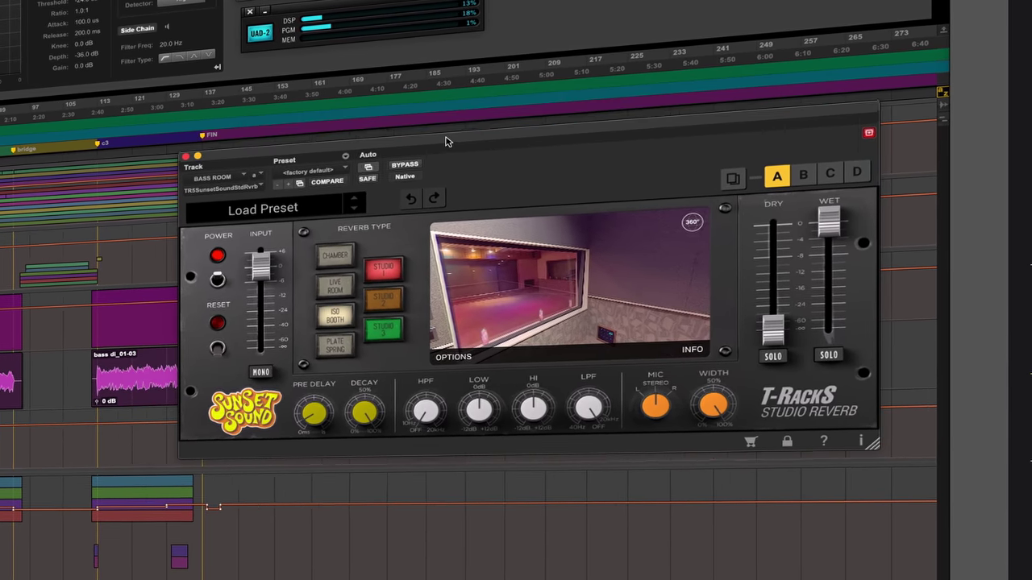